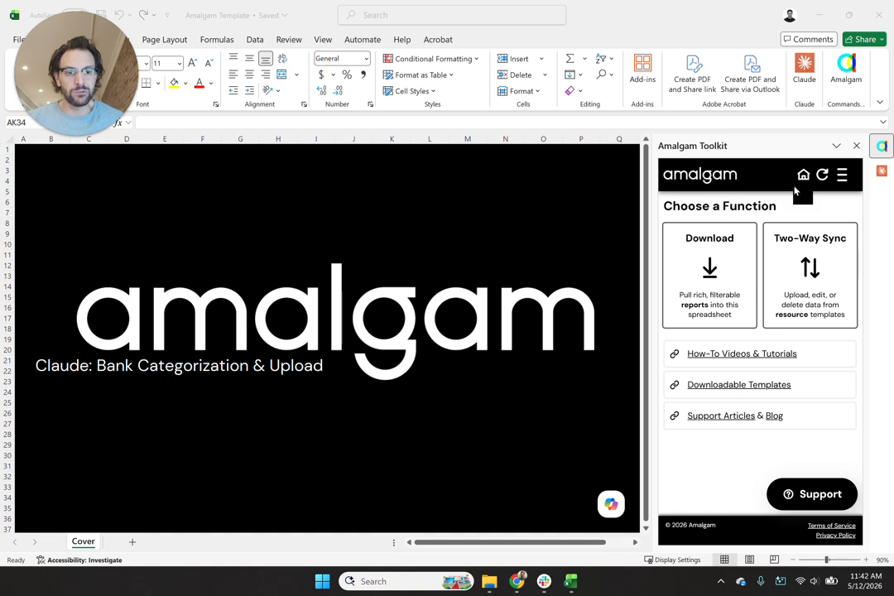
Step: Enable Automation Mode in the Amalgam Toolkit, then view the AMALGAM_CONTROLS sheet and return to the Cover sheet
click(842, 176)
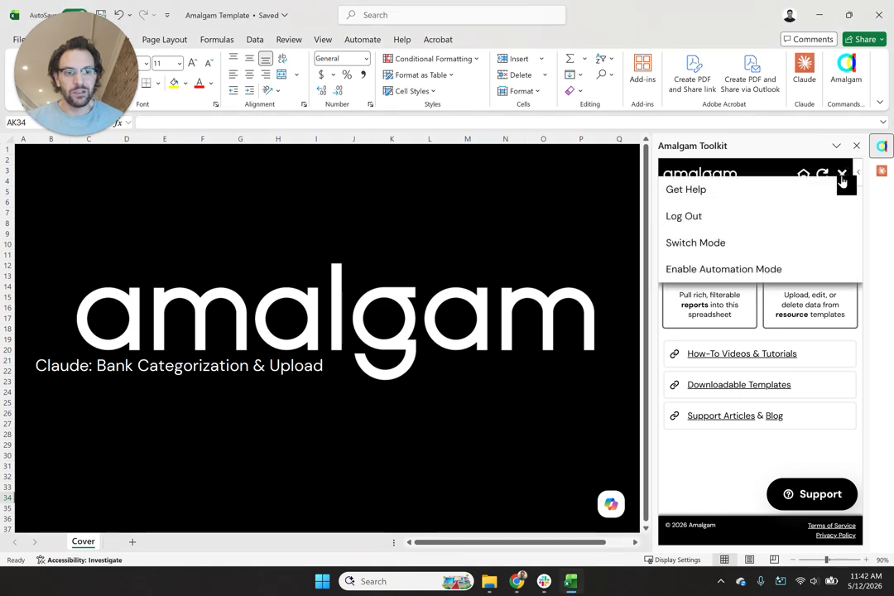
click(705, 271)
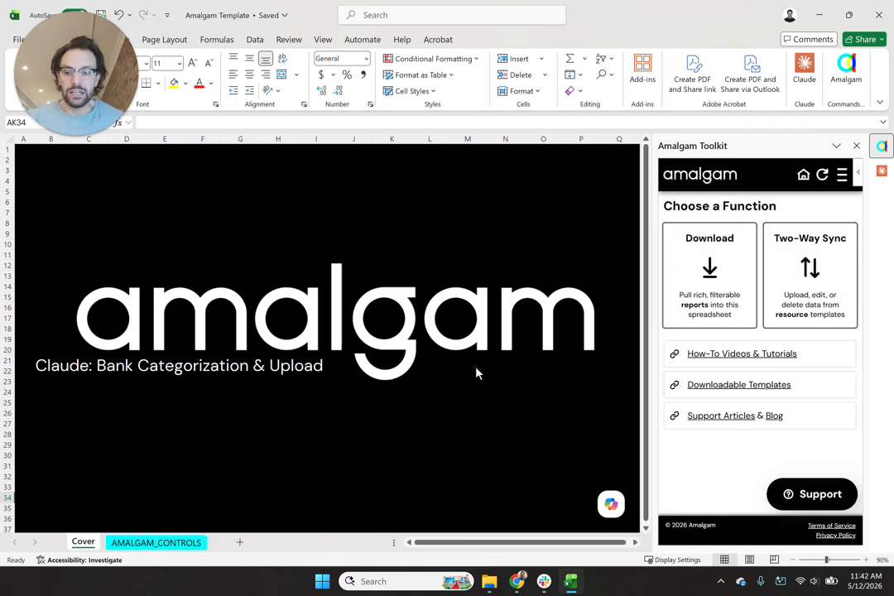
click(158, 546)
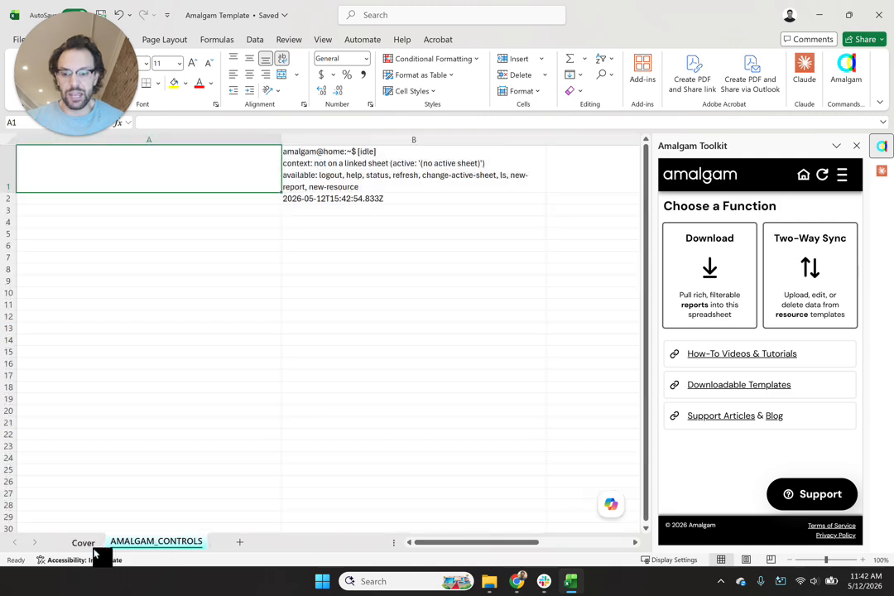
click(83, 543)
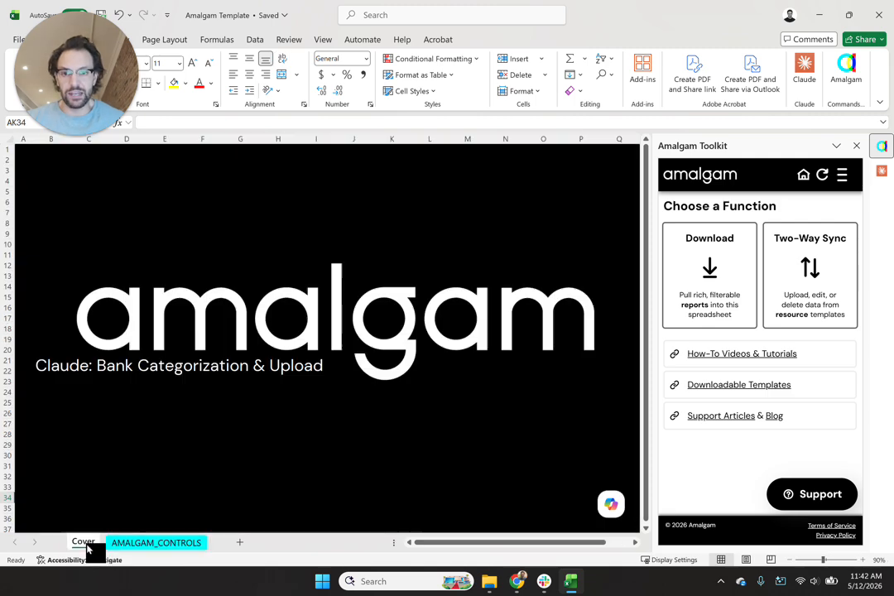
Step: Ask Claude to create a download of bank information from AMH Visa Card from January 1 2026 through March 31 2026
click(880, 171)
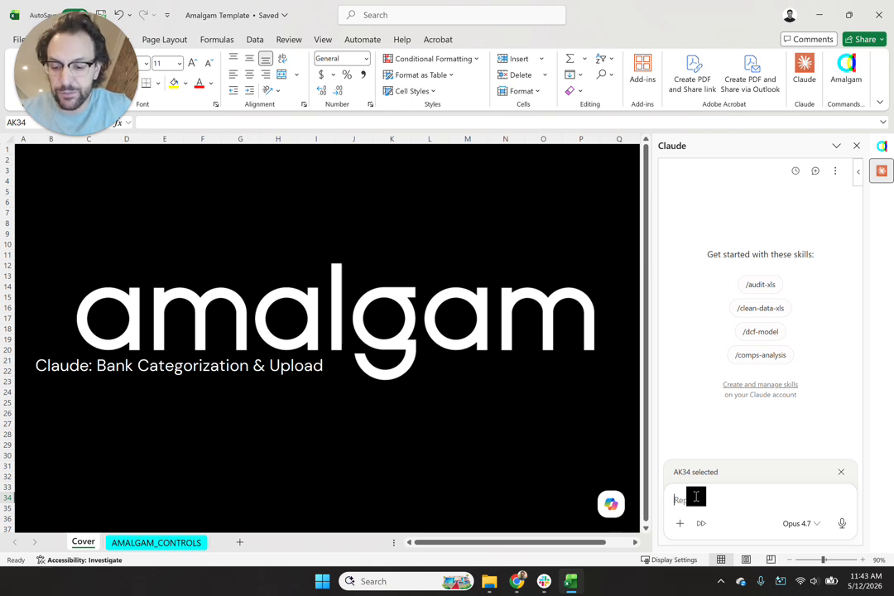
text(create download of ba)
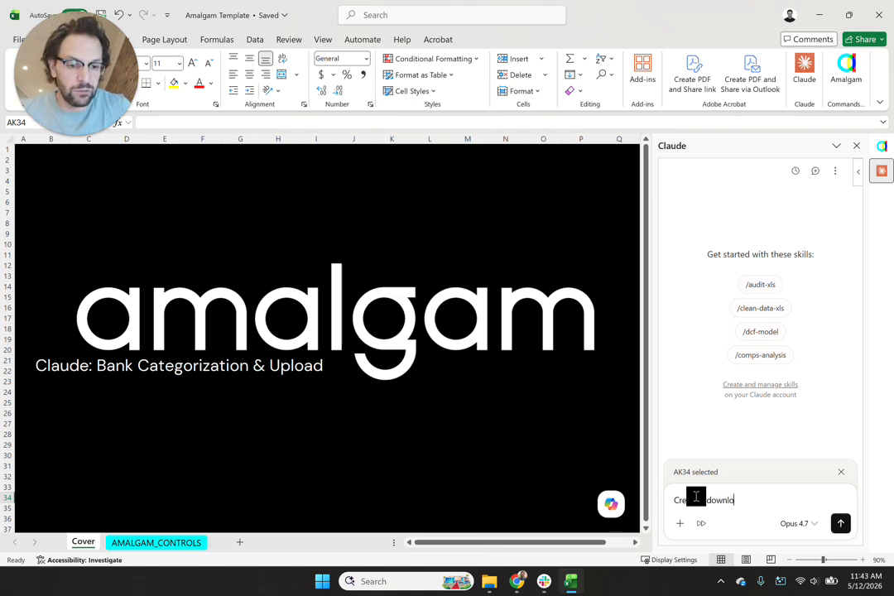
text(nk information from)
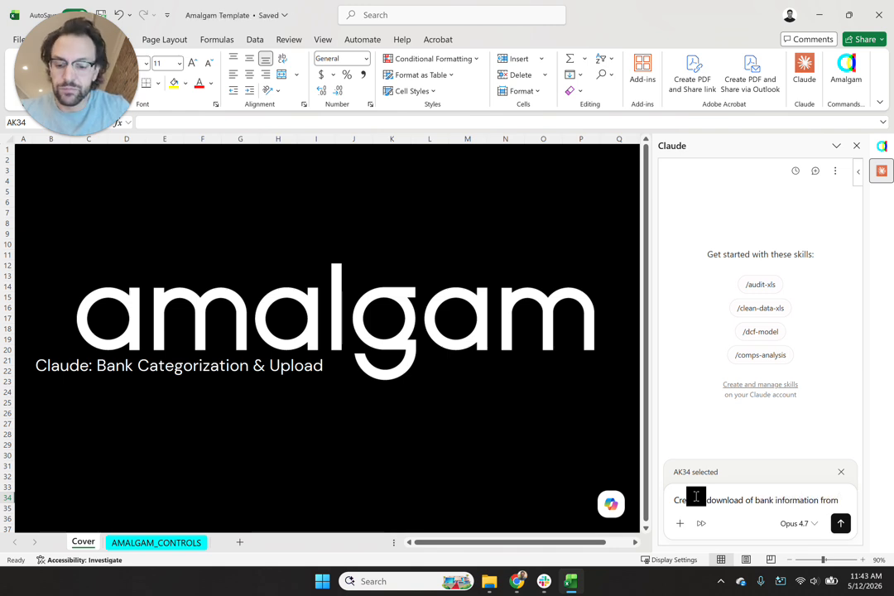
text( AM)
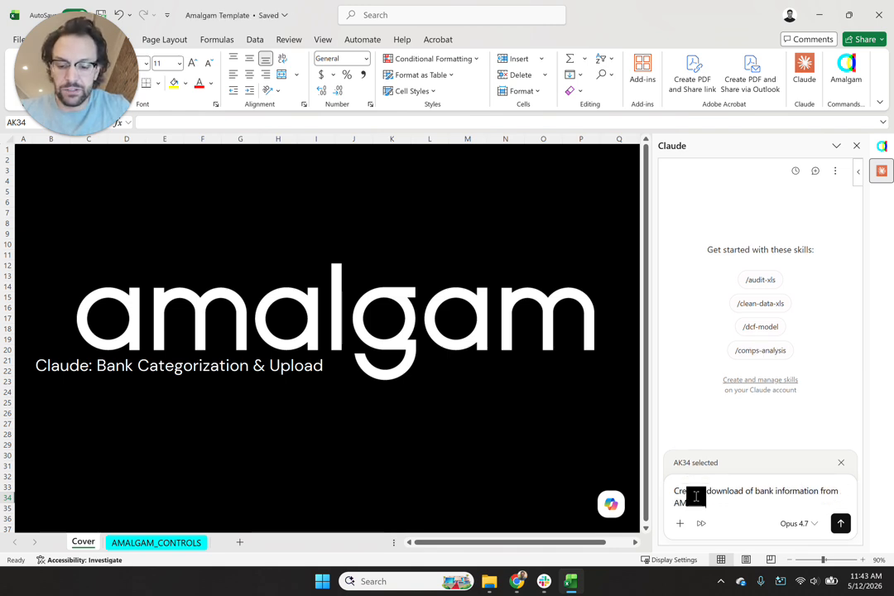
text( Card)
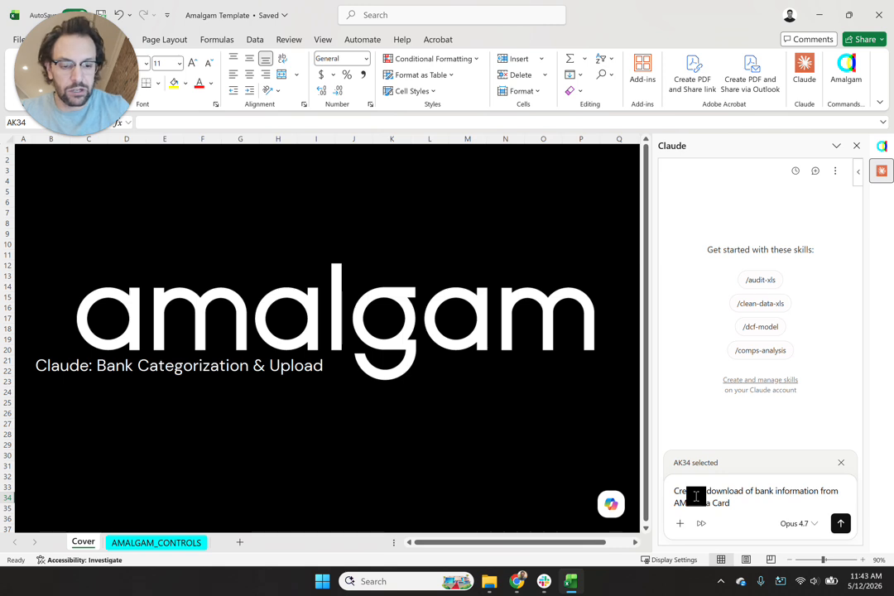
text( From January 20)
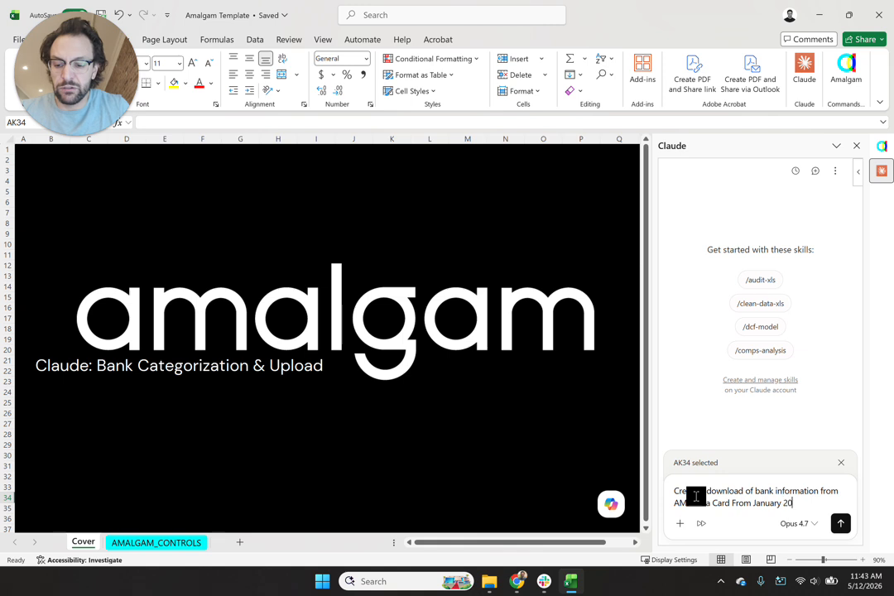
key(BackSpace)
key(BackSpace)
text(1 2)
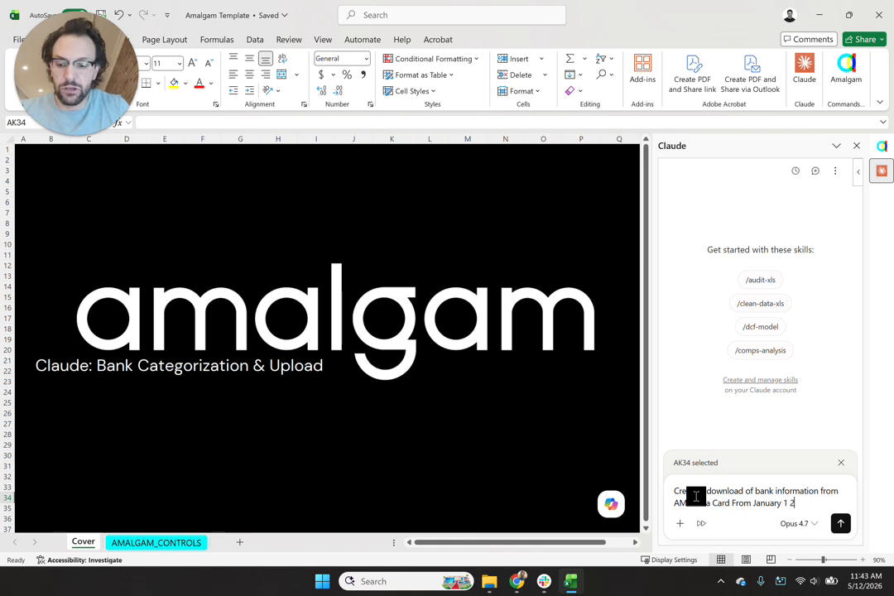
text(026 through M)
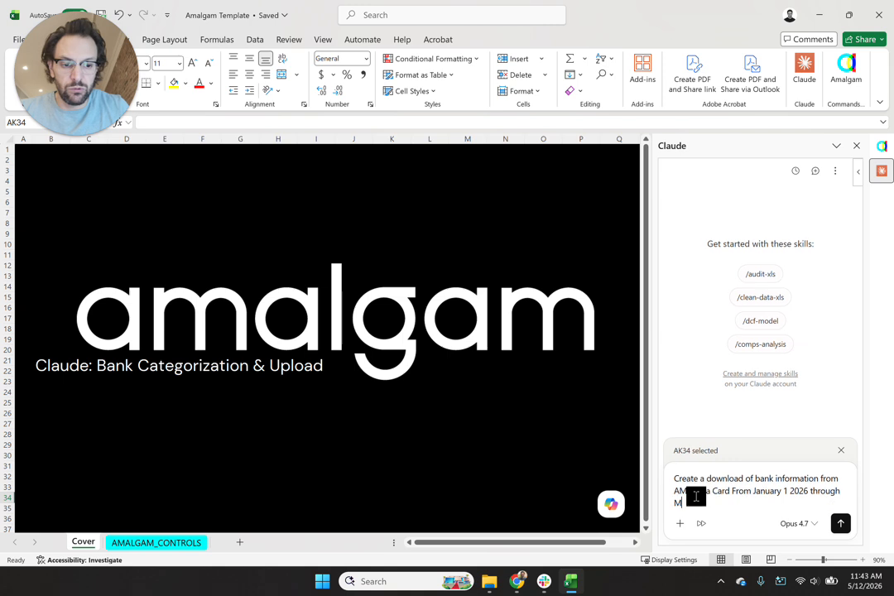
text(arch 2026)
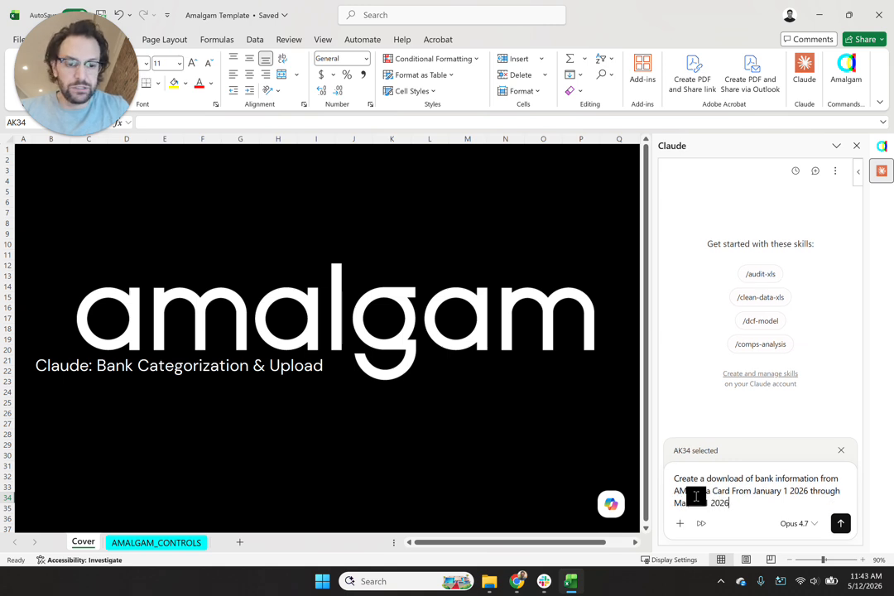
key(Return)
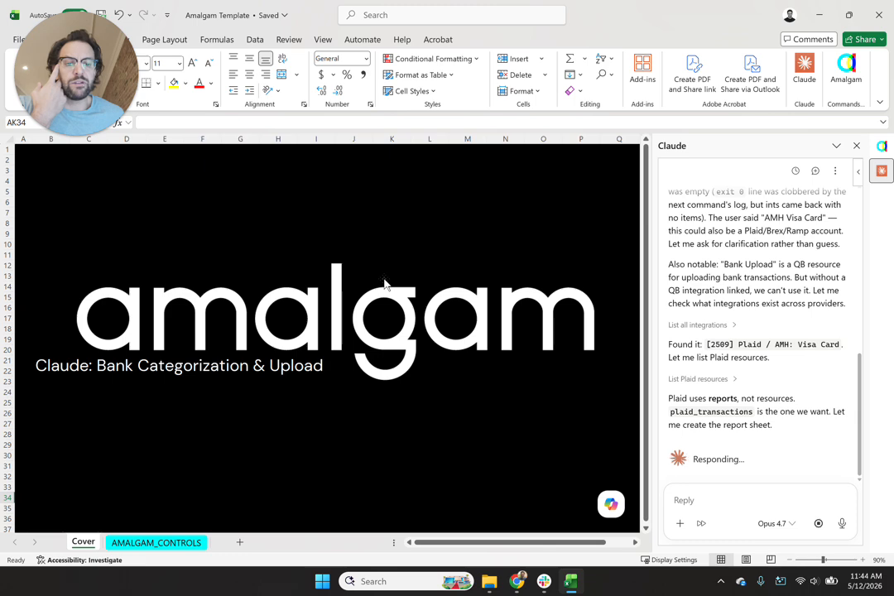
Step: Ask Claude to create a new tab for the bank upload sync with QuickBooks for the company ABC widgets
scroll(672, 292, up, 15)
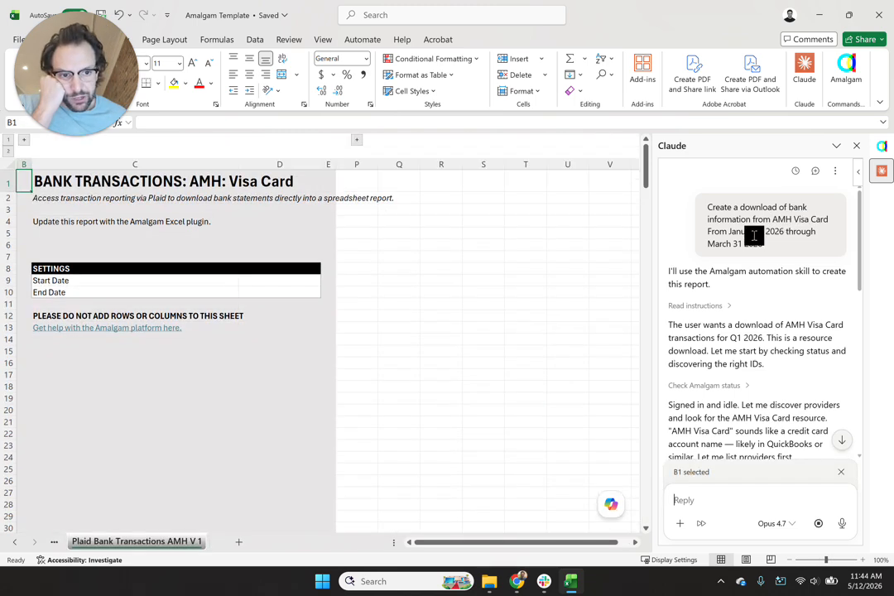
scroll(754, 235, down, 10)
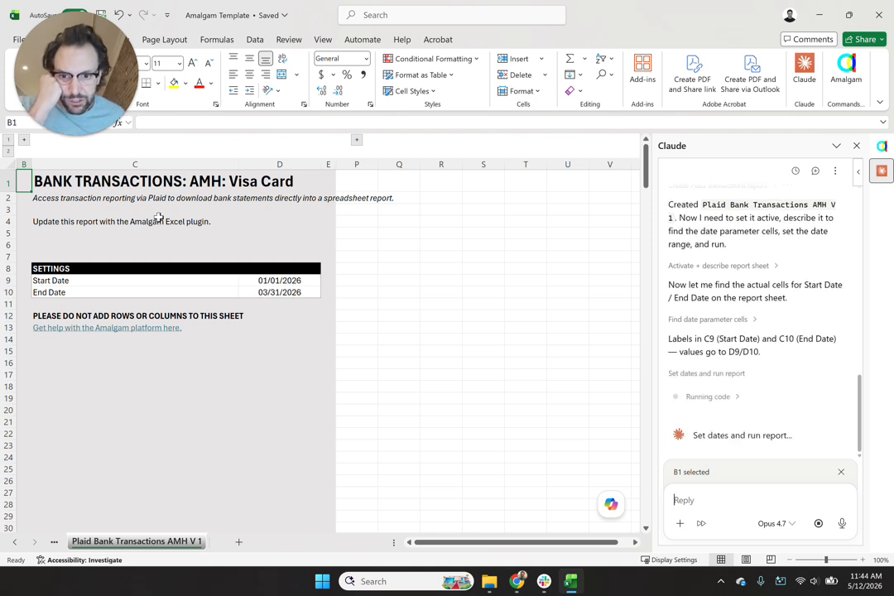
scroll(552, 355, down, 15)
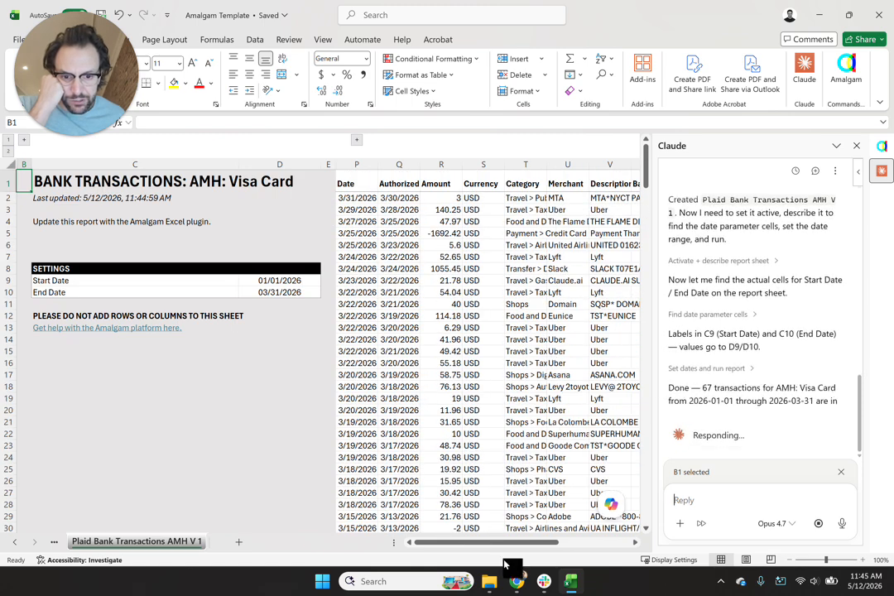
drag(506, 545, 358, 539)
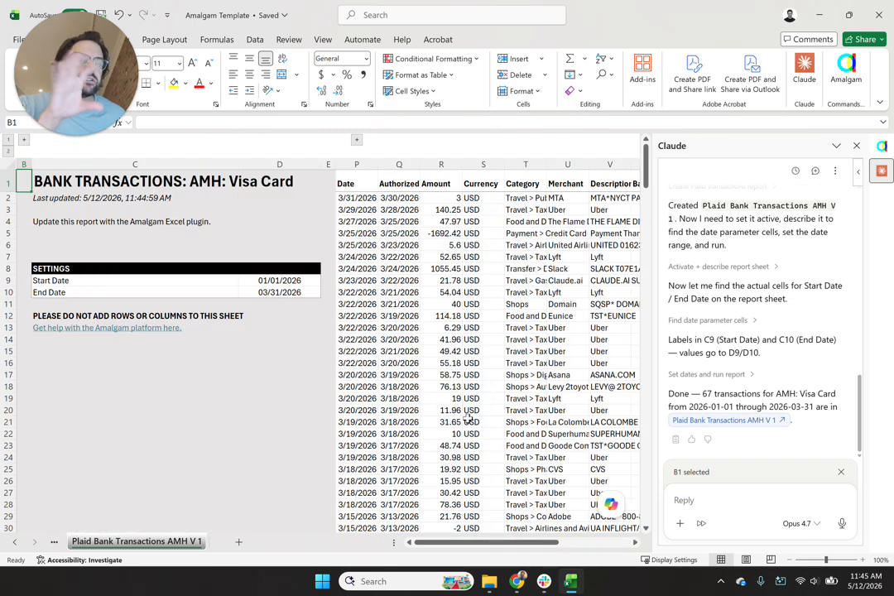
click(728, 492)
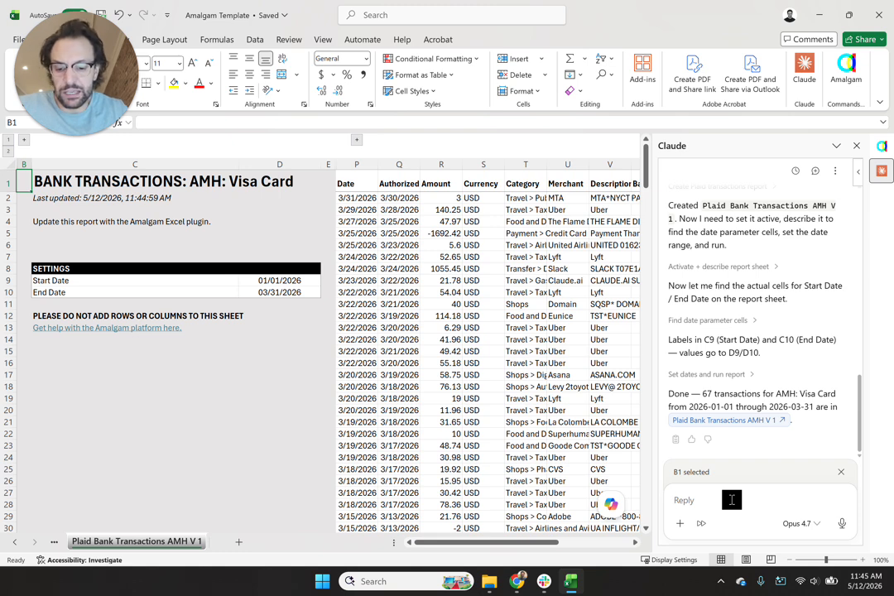
text(Create a new)
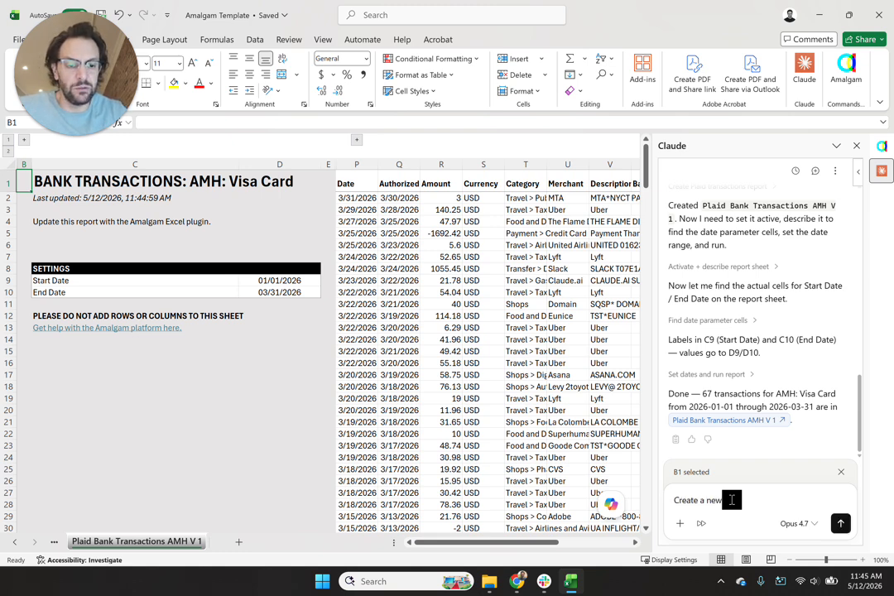
text( sheet for the bank upload sy)
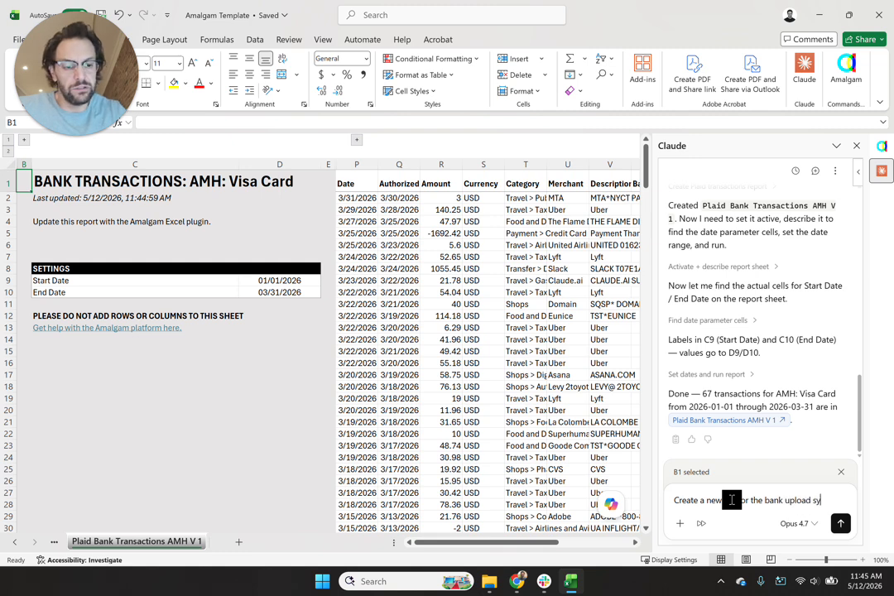
text(nc with quickbo)
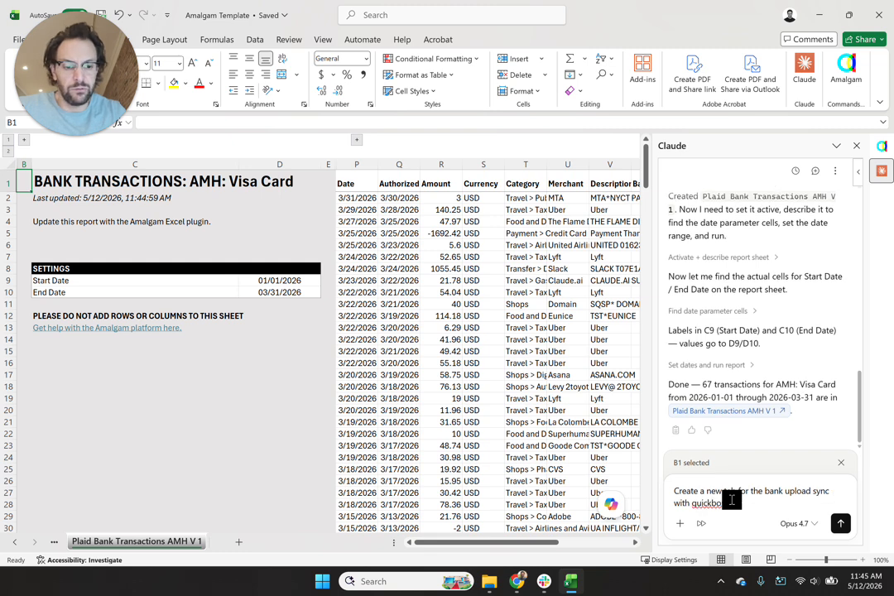
text(oks for the company)
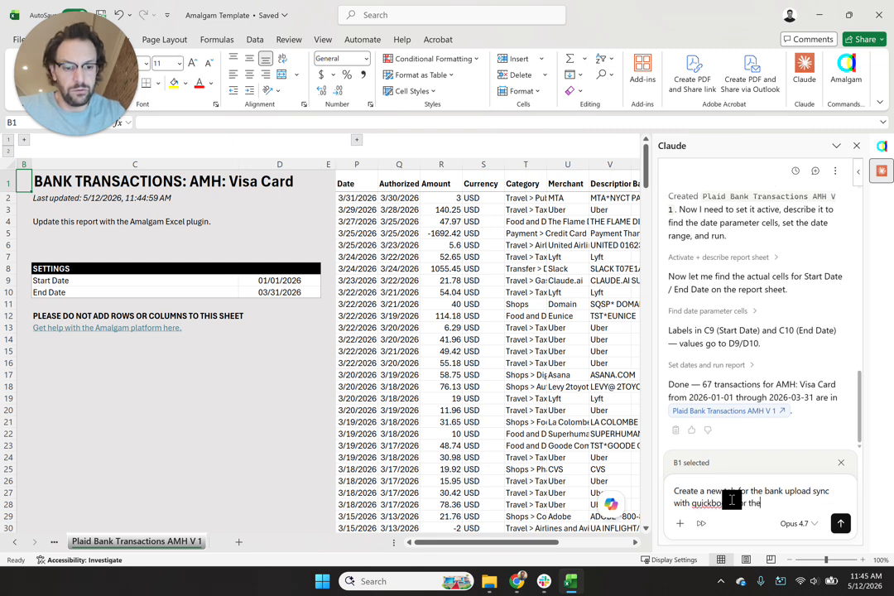
text( ABC widgets)
key(Return)
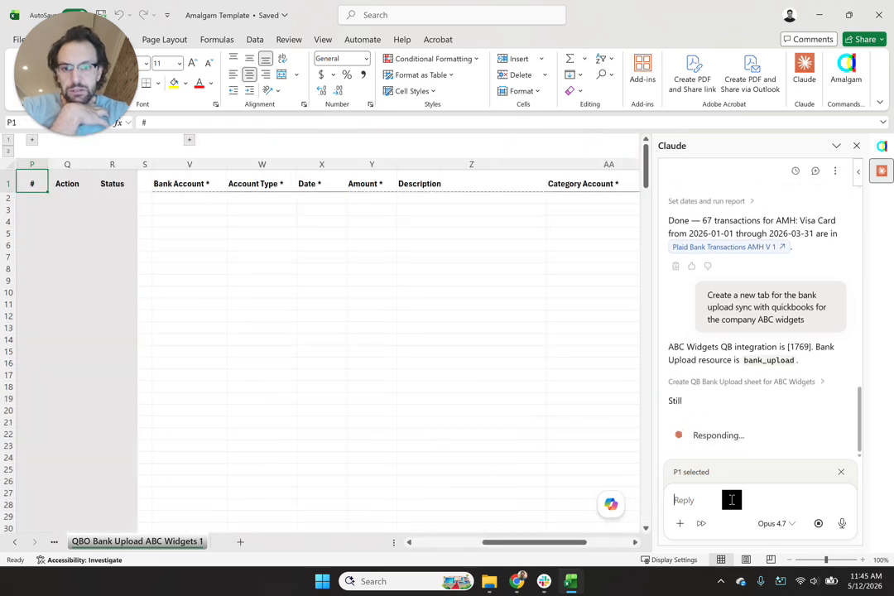
Step: Ask Claude to populate columns X, Y, and Z with formulas referencing the plaid download tab's data, and check the formula in X5
drag(491, 548, 573, 558)
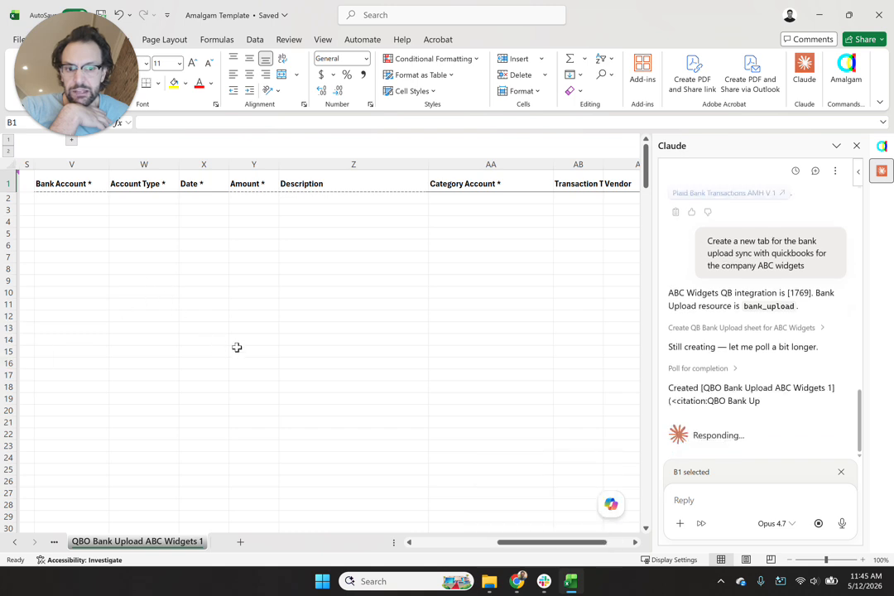
click(778, 499)
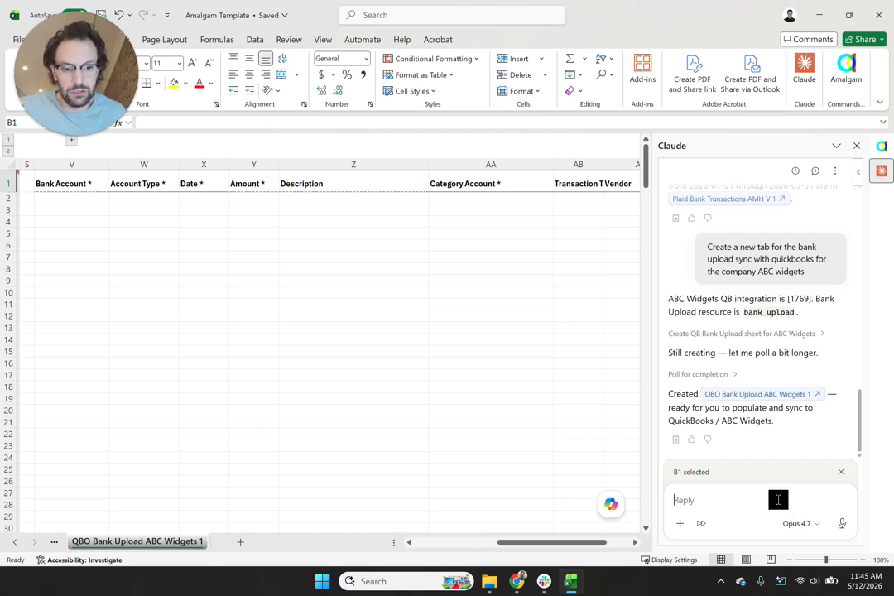
text(Let's populat)
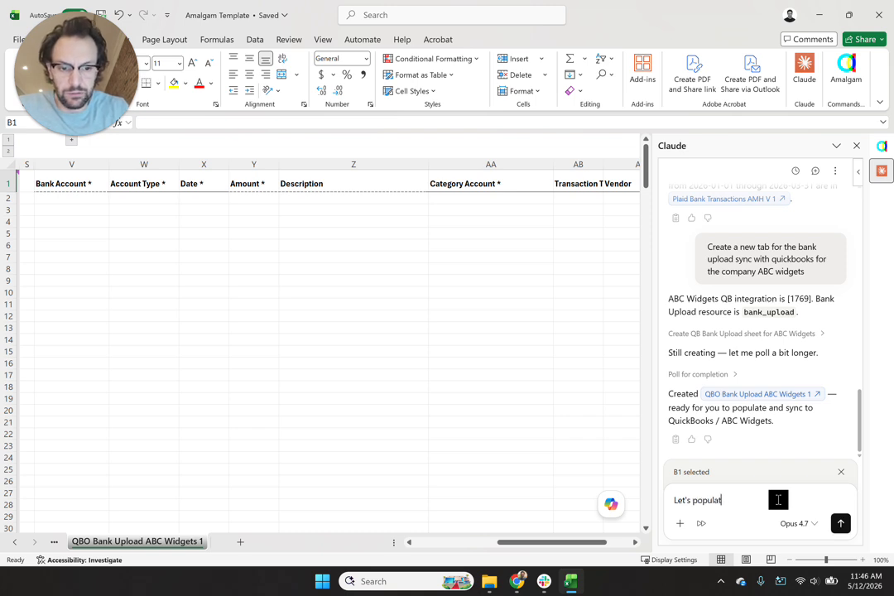
text(e columns)
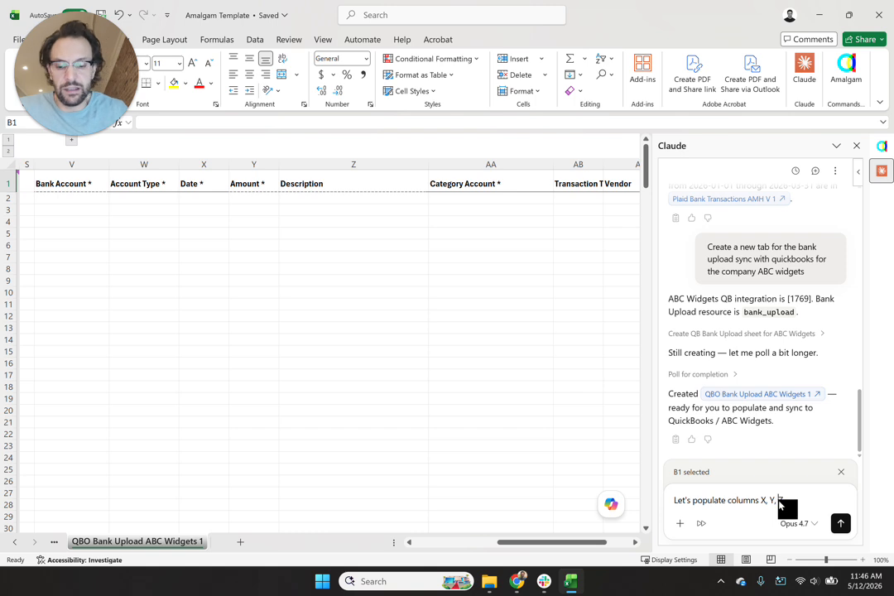
text(X, Y, and Z with )
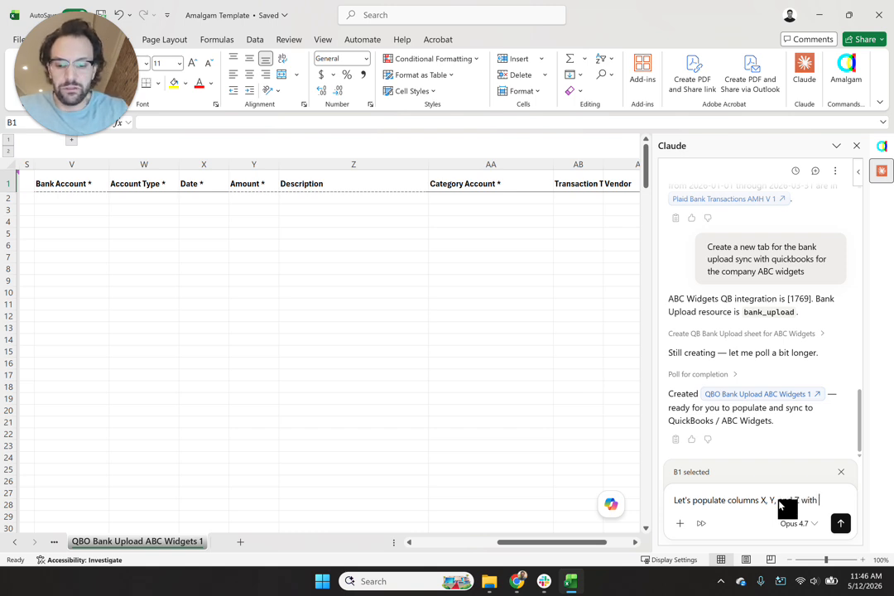
text(formulas re)
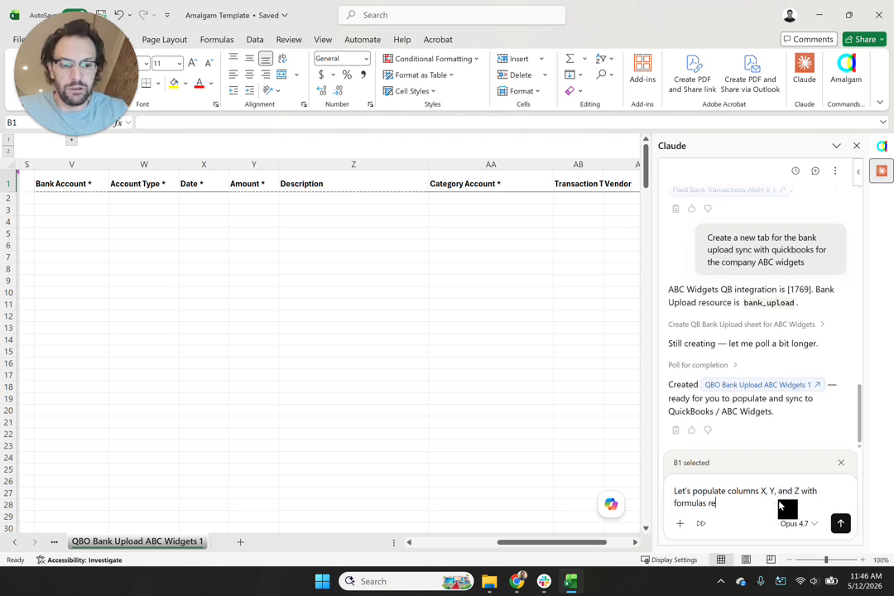
text(ferencing the)
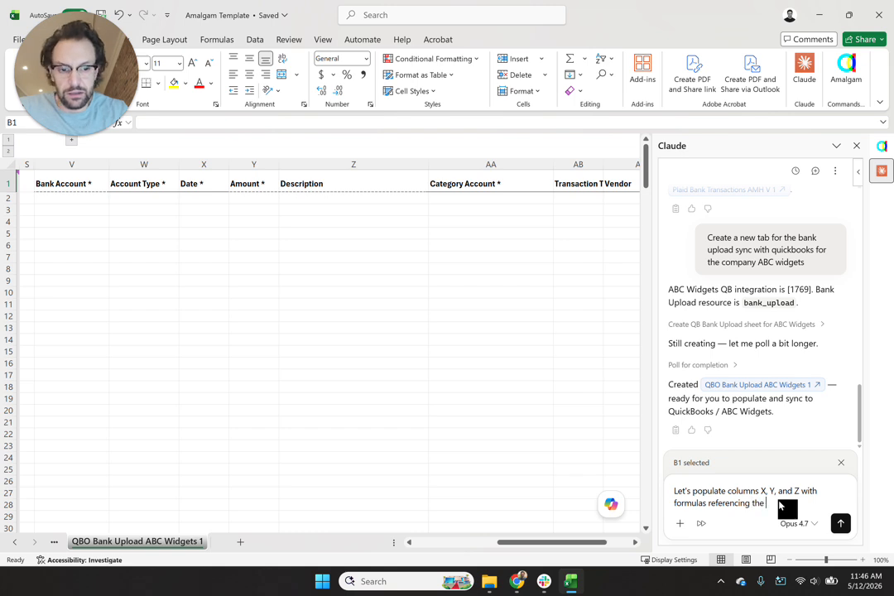
text( data in the plaid tab)
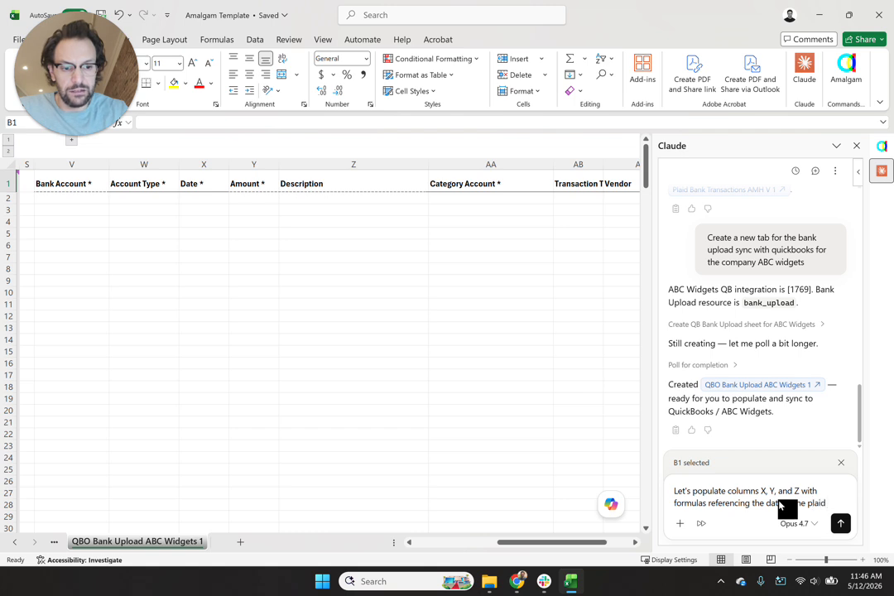
key(Left)
key(Left)
key(Left)
text(down)
text(load)
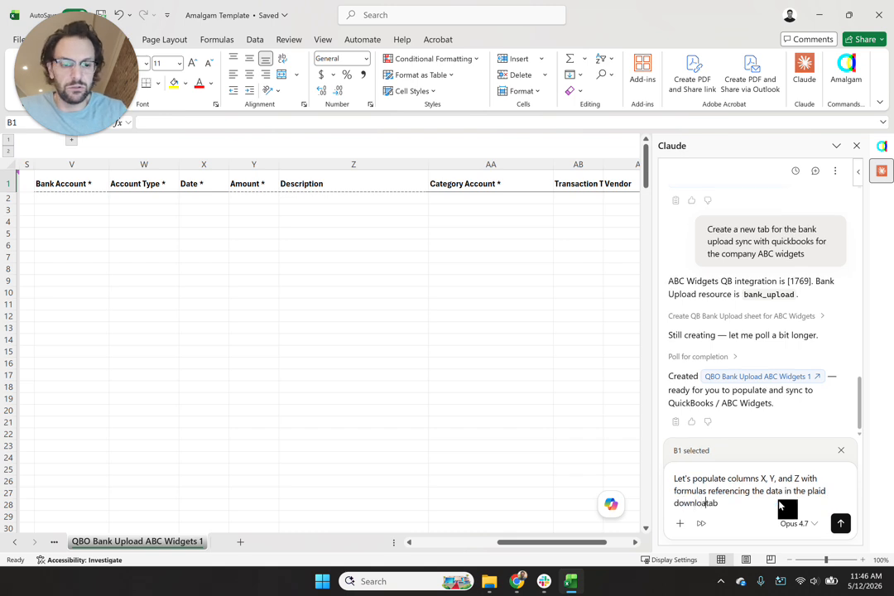
key(Return)
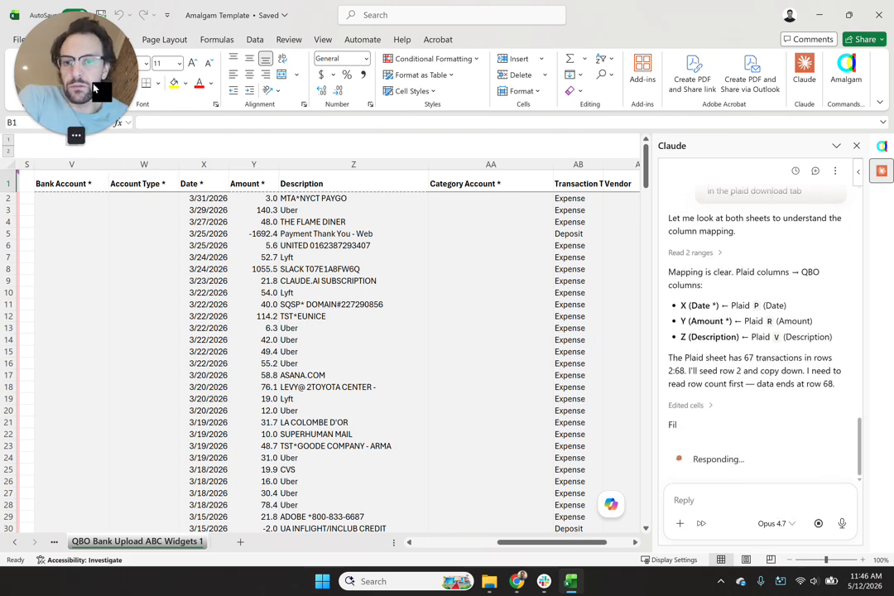
click(207, 232)
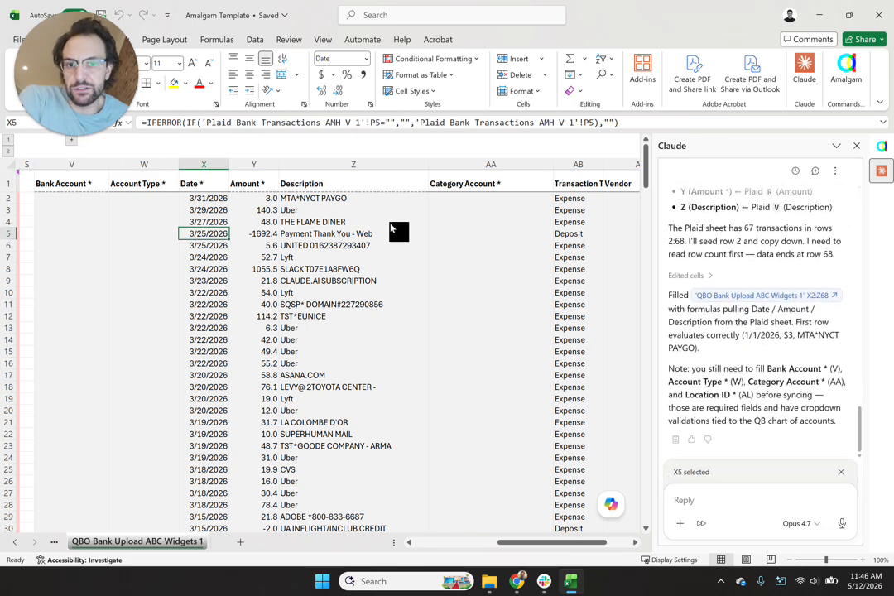
Step: Review the populated date, amount and description rows and the still empty Category Account, Bank Account and Account Type columns
scroll(285, 272, down, 14)
scroll(285, 271, up, 5)
scroll(284, 273, up, 9)
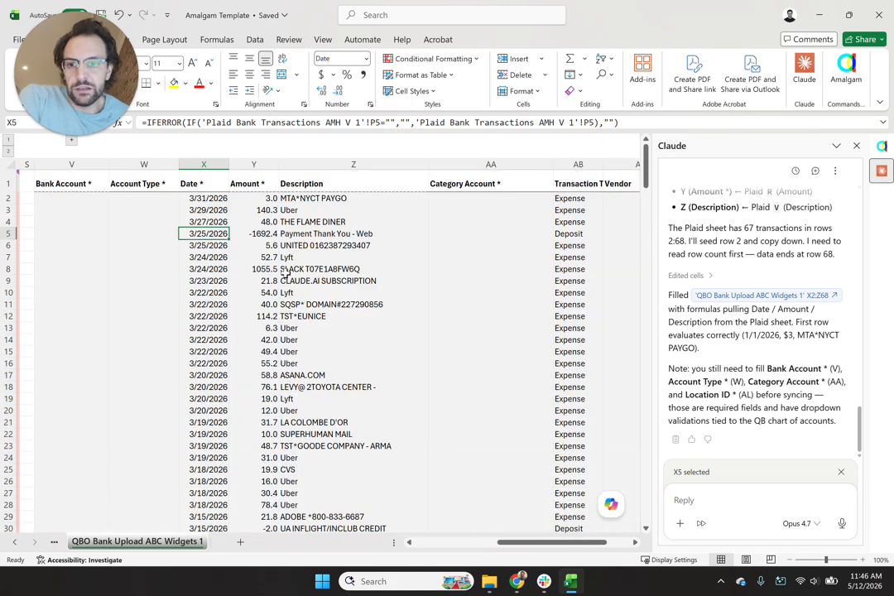
click(442, 223)
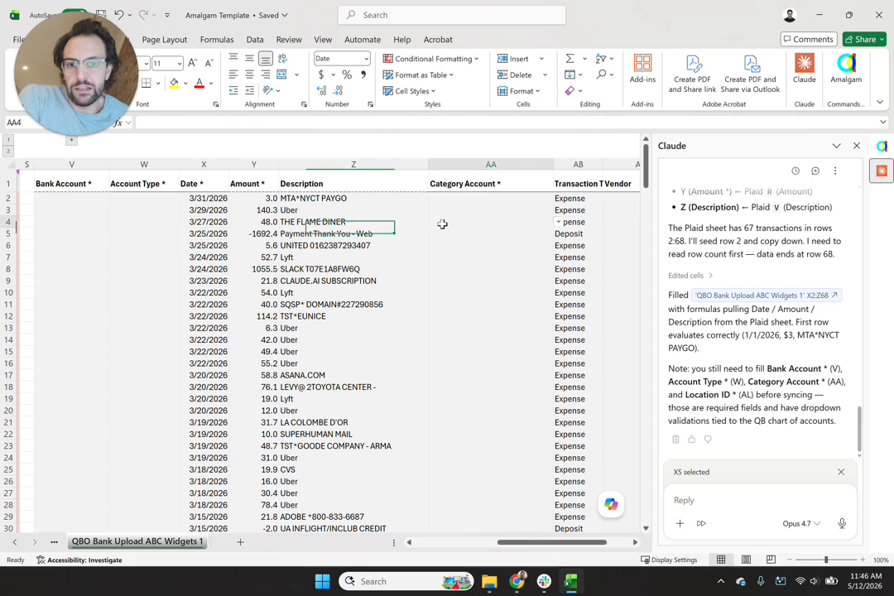
click(559, 222)
click(530, 184)
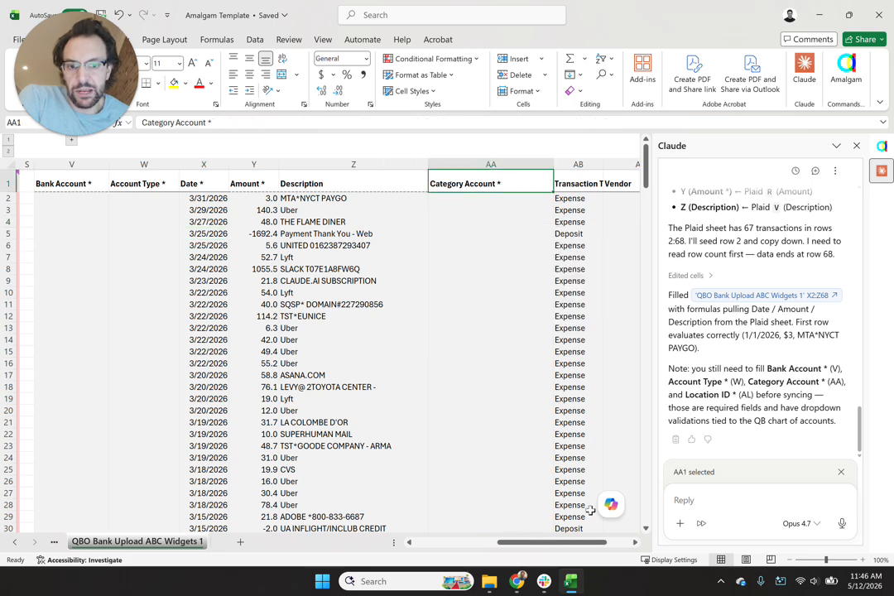
drag(571, 543, 505, 543)
click(442, 222)
drag(497, 316, 677, 317)
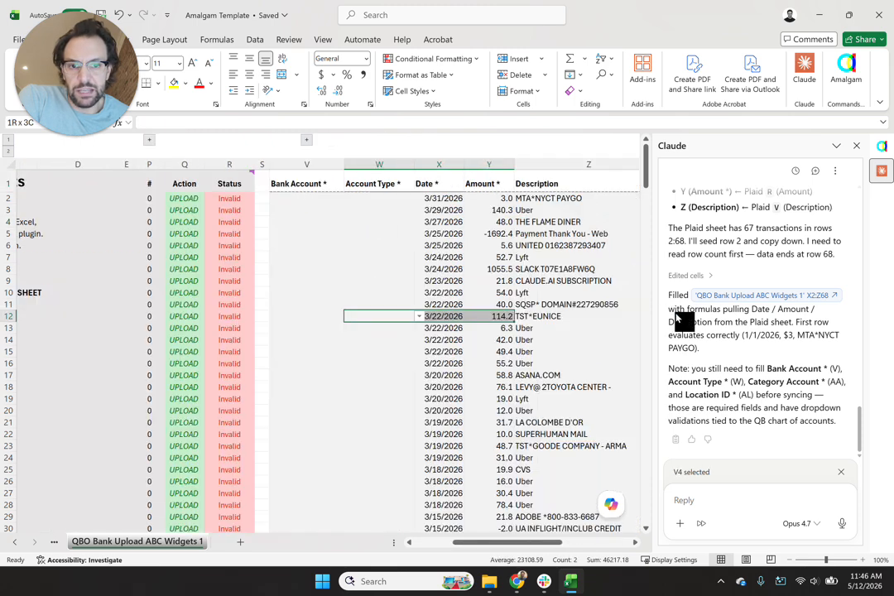
click(584, 363)
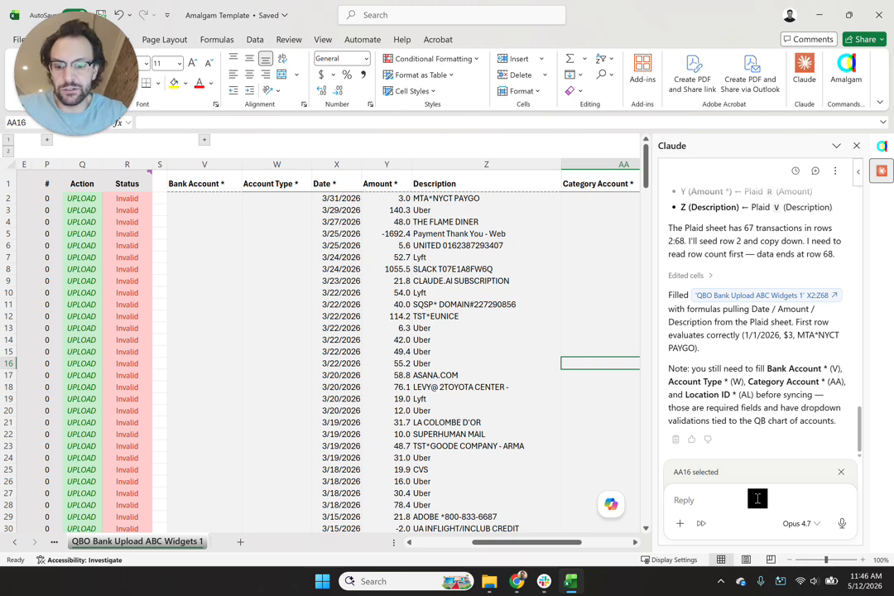
Step: Ask Claude to populate the corresponding cells in columns V and W for the credit card account
text(Populate the coo)
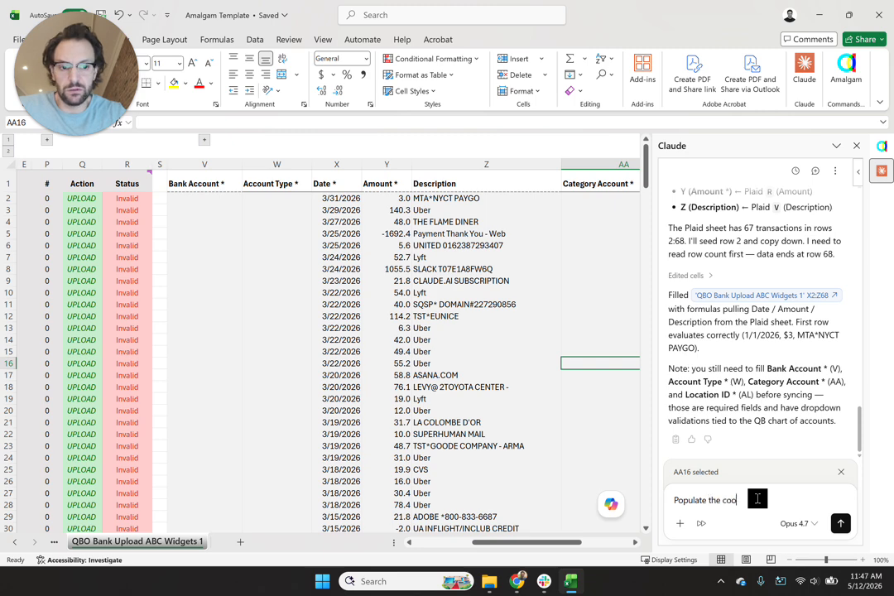
text(responding s)
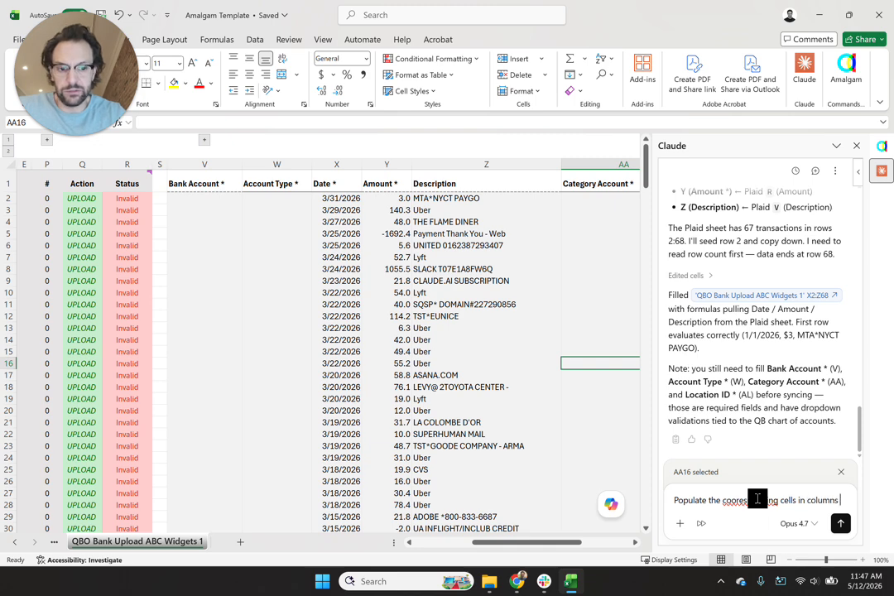
text( and W for the credit card account)
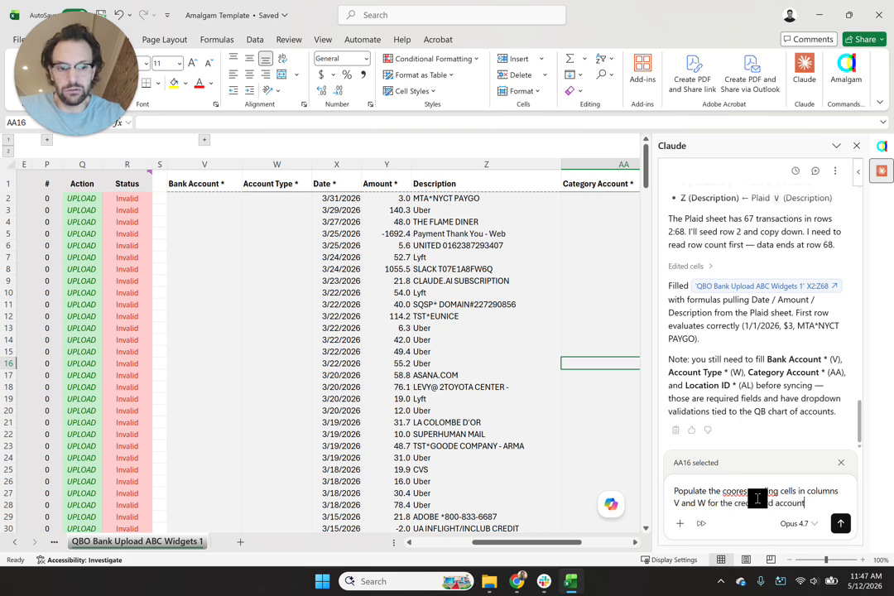
text(.)
key(Return)
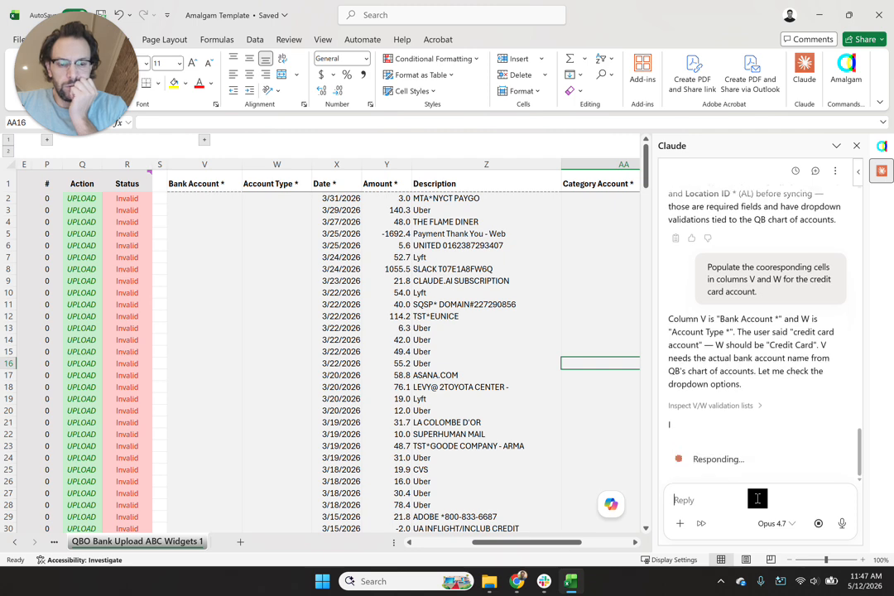
Step: Answer Claude's question by choosing 2405 American Express Card as the account the transactions should sync to
click(199, 210)
click(246, 210)
click(272, 209)
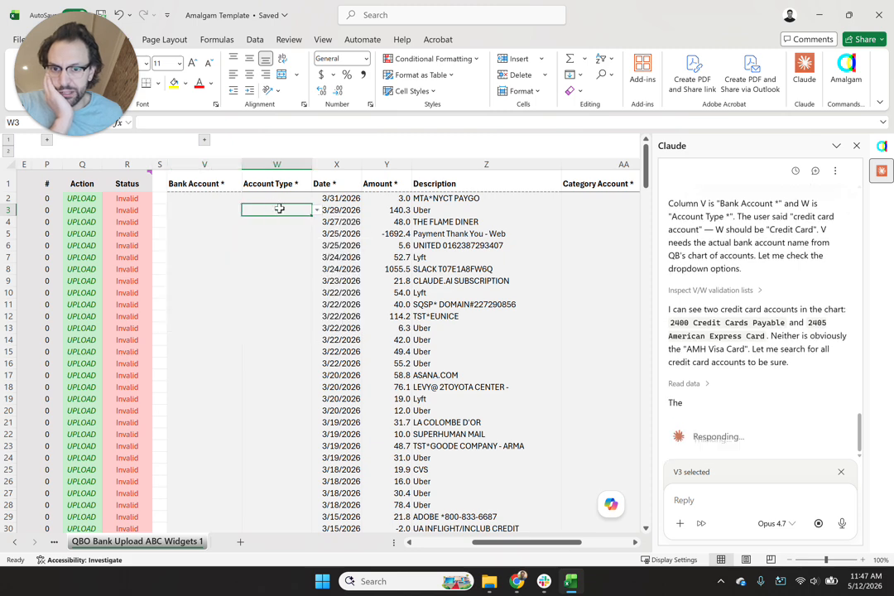
click(315, 210)
click(448, 210)
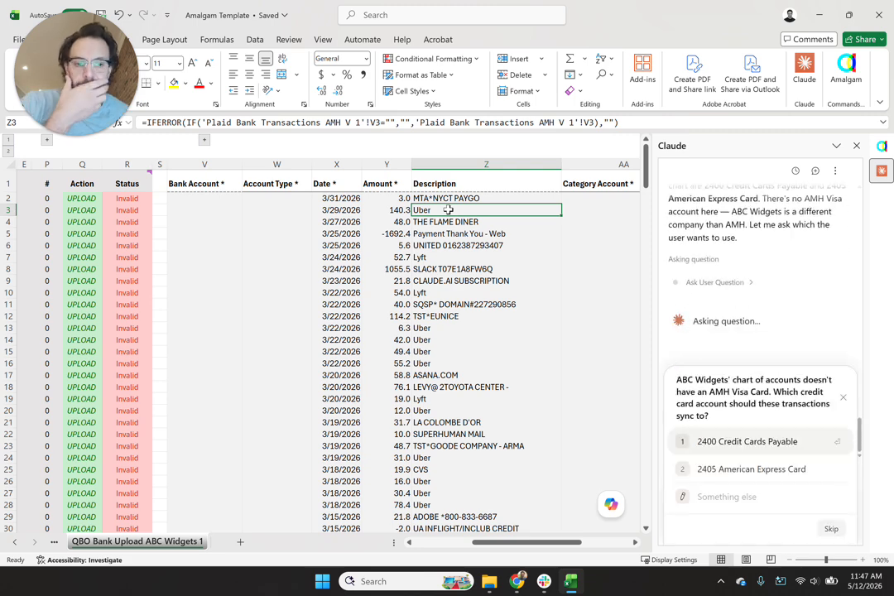
click(749, 470)
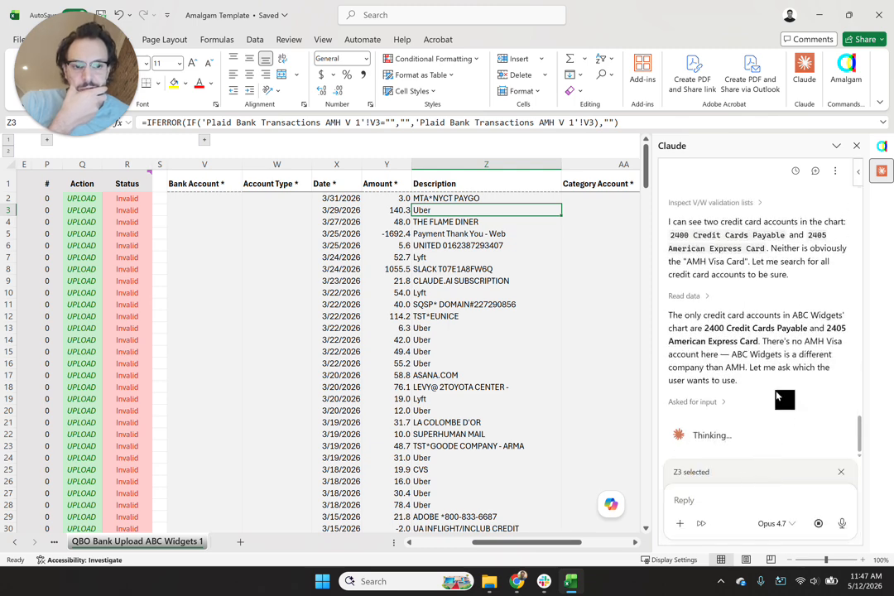
Step: Examine the Bank Account and Account Type columns, then the Category Account, Transaction Type and Vendor columns of the upload sheet
click(635, 541)
click(634, 542)
drag(594, 543, 560, 546)
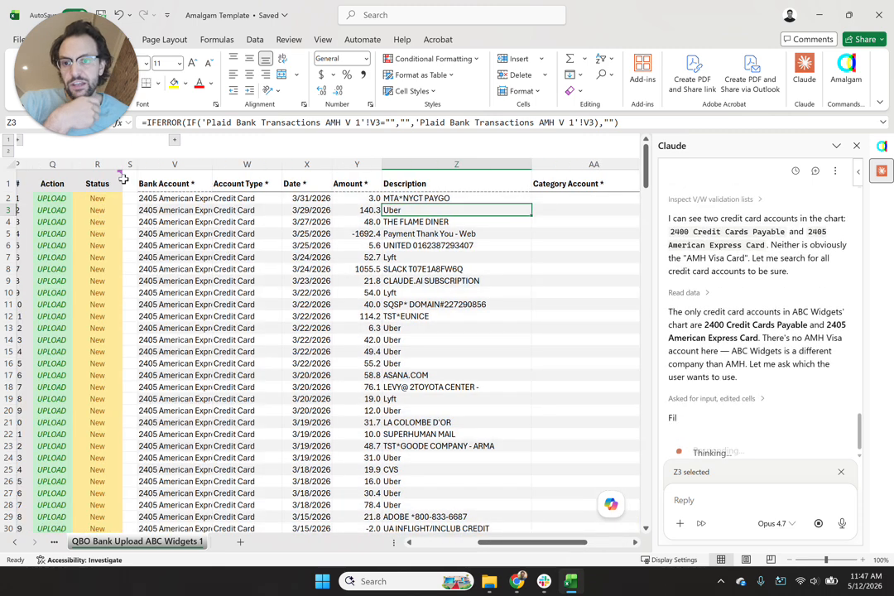
click(620, 293)
click(562, 184)
key(Right)
key(Right)
key(Right)
key(Left)
key(Left)
key(Left)
key(Right)
key(Right)
key(Down)
key(Down)
key(Left)
key(Left)
key(Left)
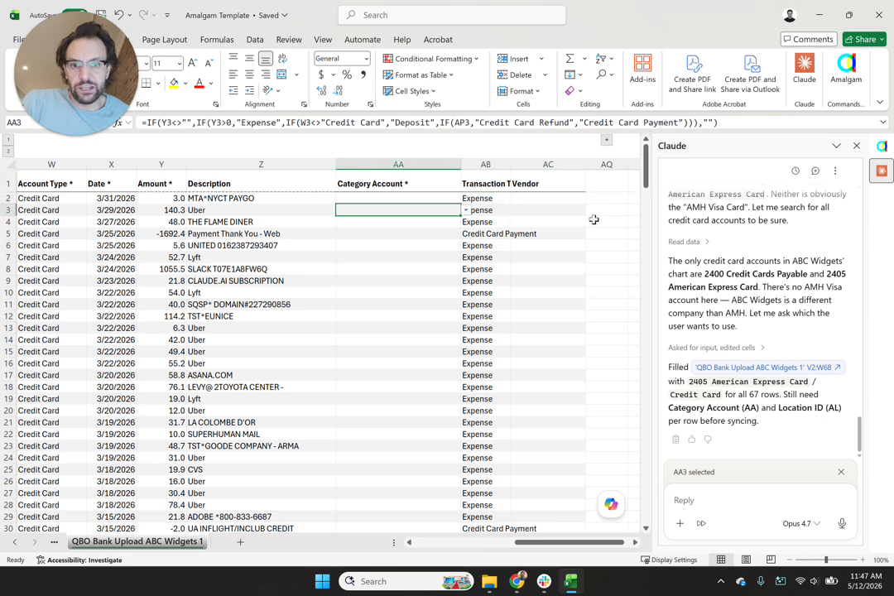
key(Right)
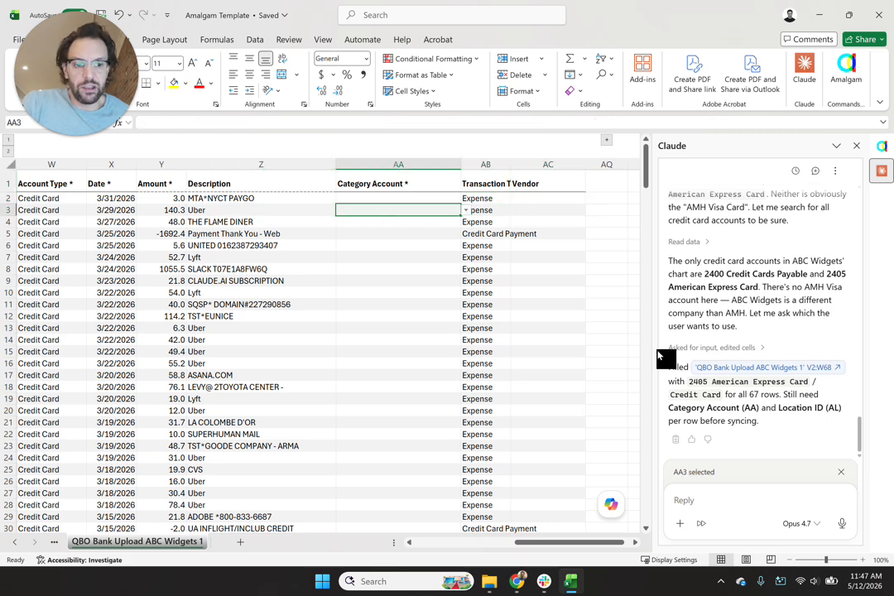
Step: Ask Claude to populate column AA, Category account, with the corresponding general ledger account based on the information of the transaction
click(710, 499)
text(Now)
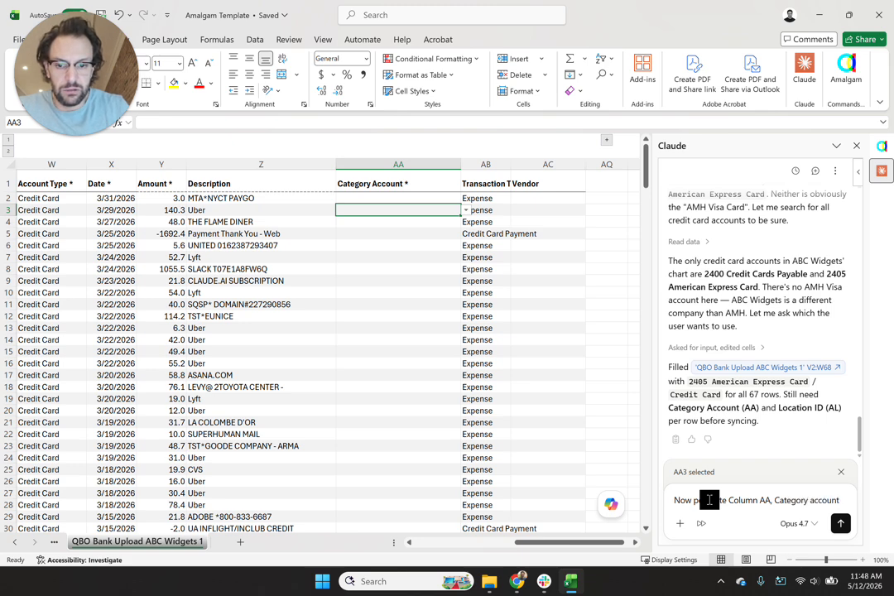
text(, based on what t)
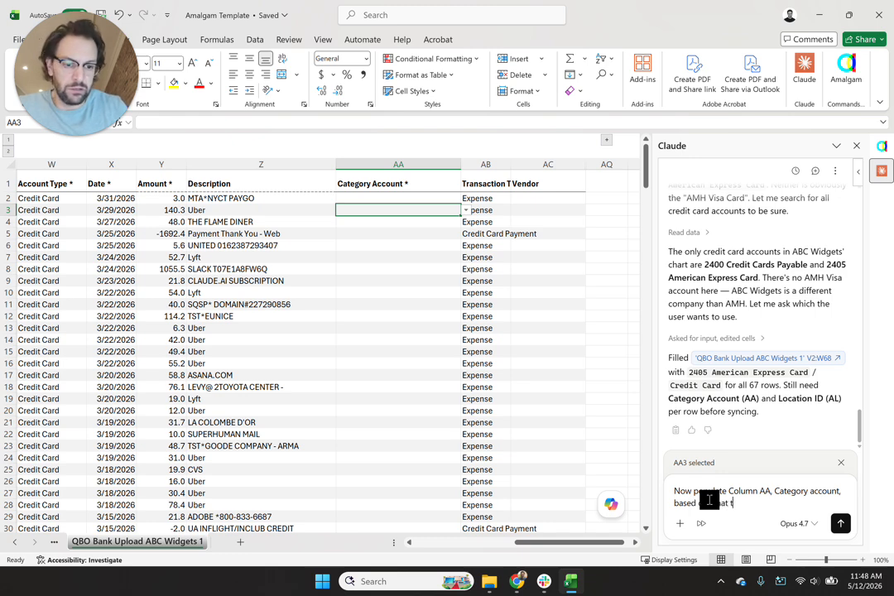
text(he corresponding)
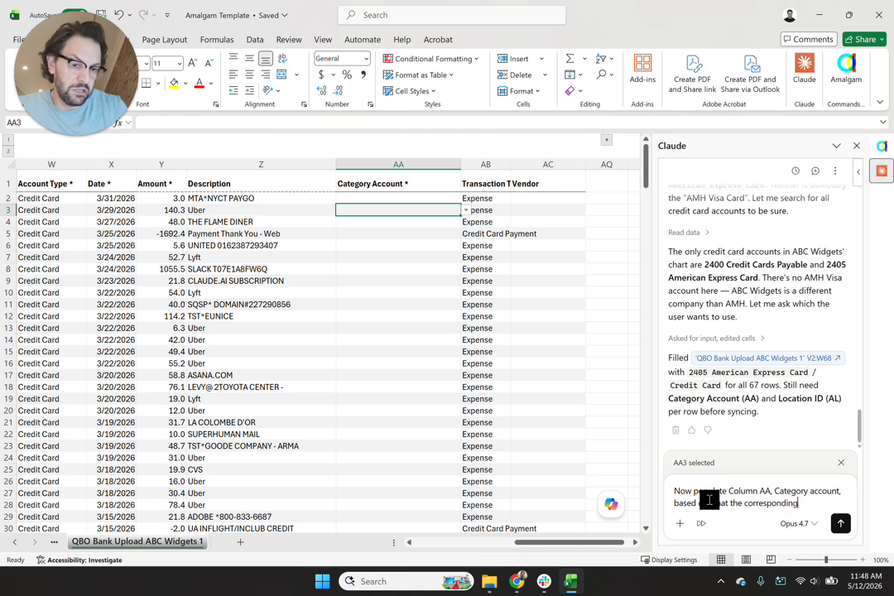
text( account would be based on the information of)
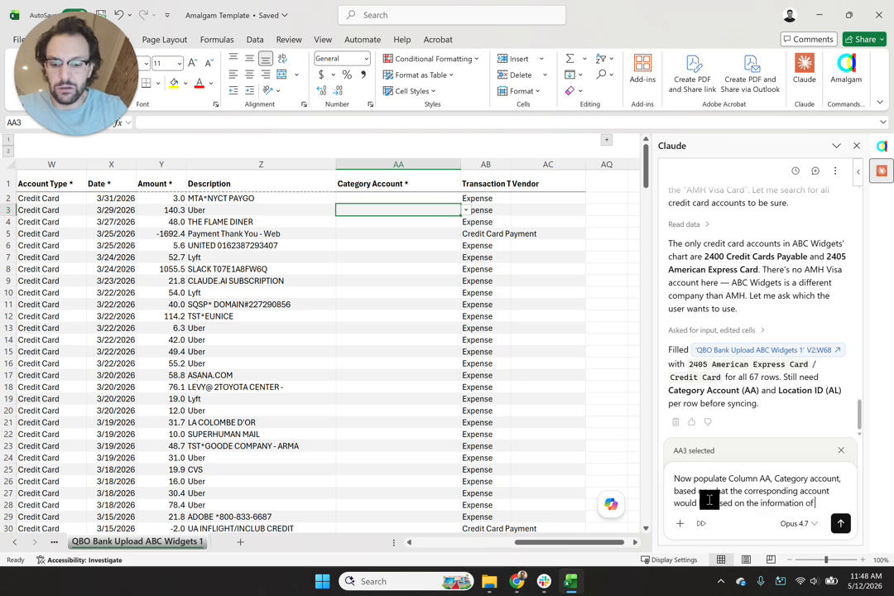
text(sacti)
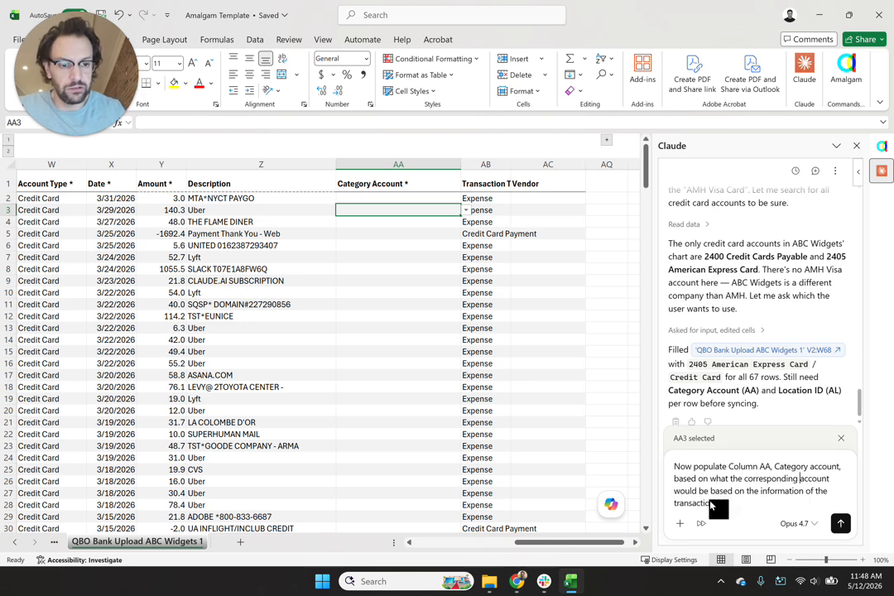
click(808, 478)
text(generla ledger)
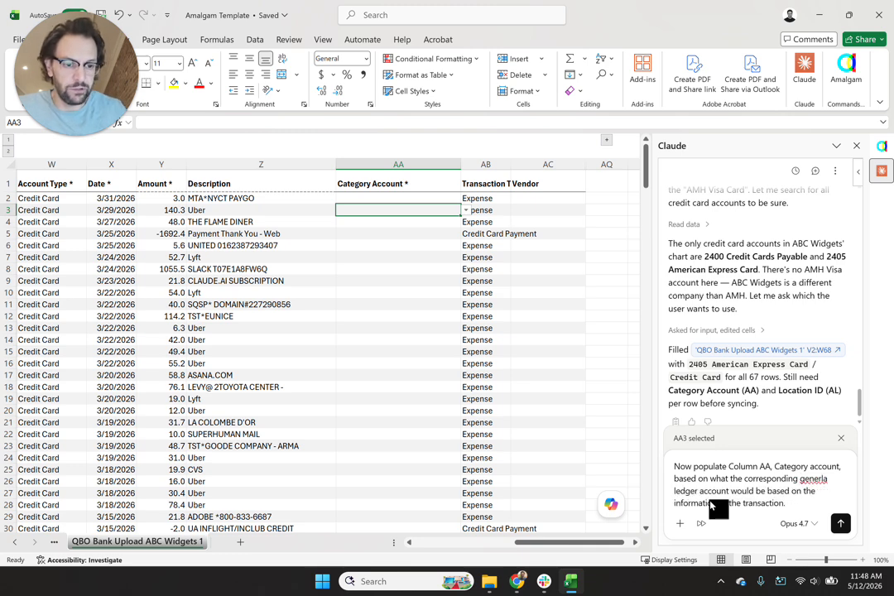
key(End)
key(BackSpace)
text(a)
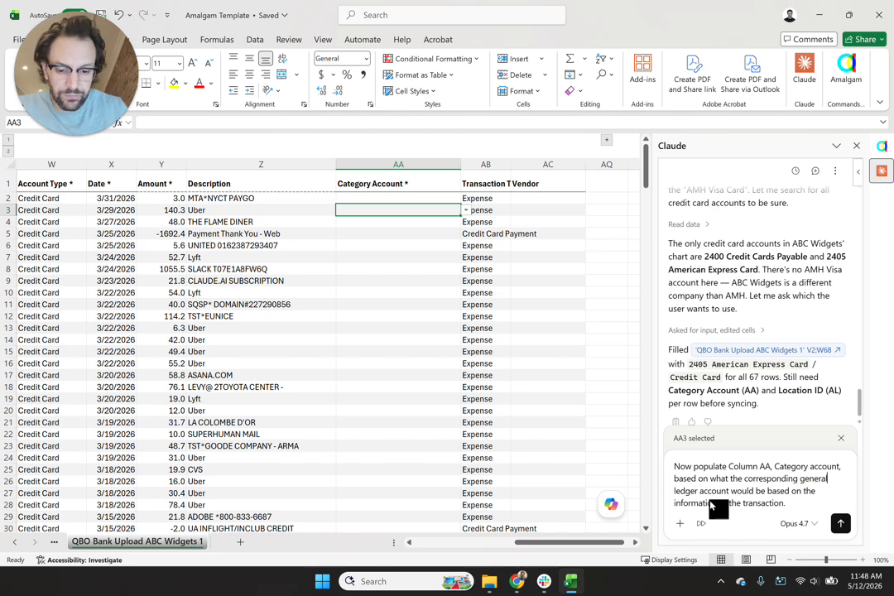
key(Return)
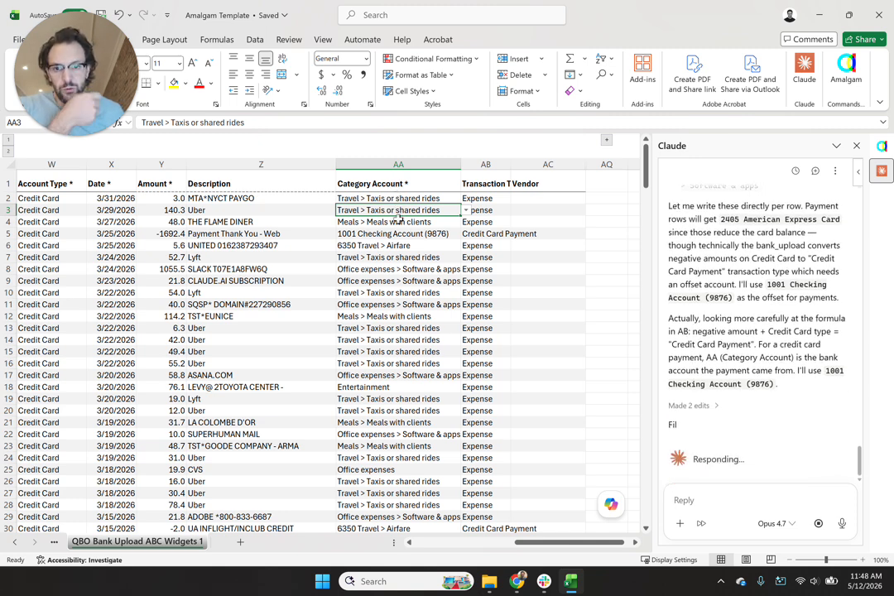
Step: Check the category accounts in column AA against the amounts and descriptions of the first transactions, around rows 5 to 8
click(397, 234)
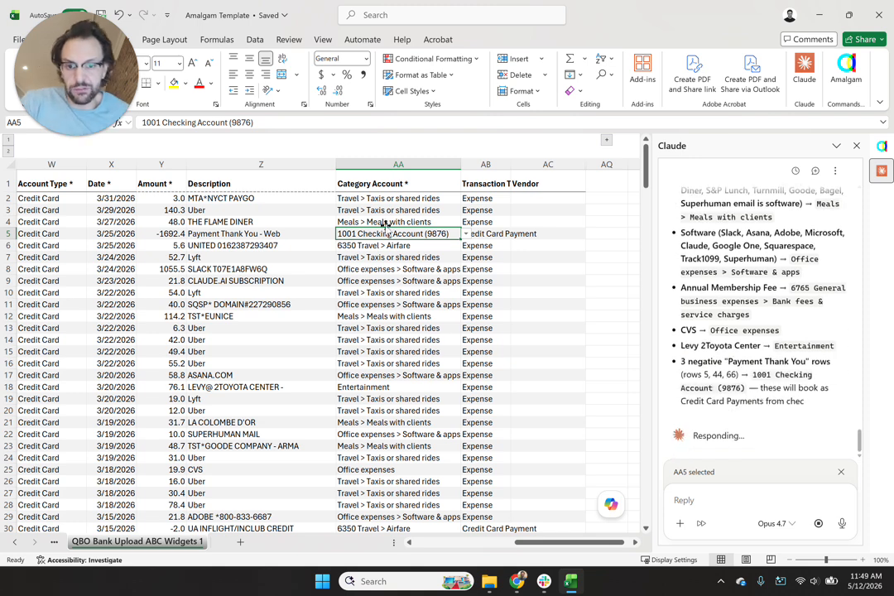
key(Down)
key(Left)
key(Left)
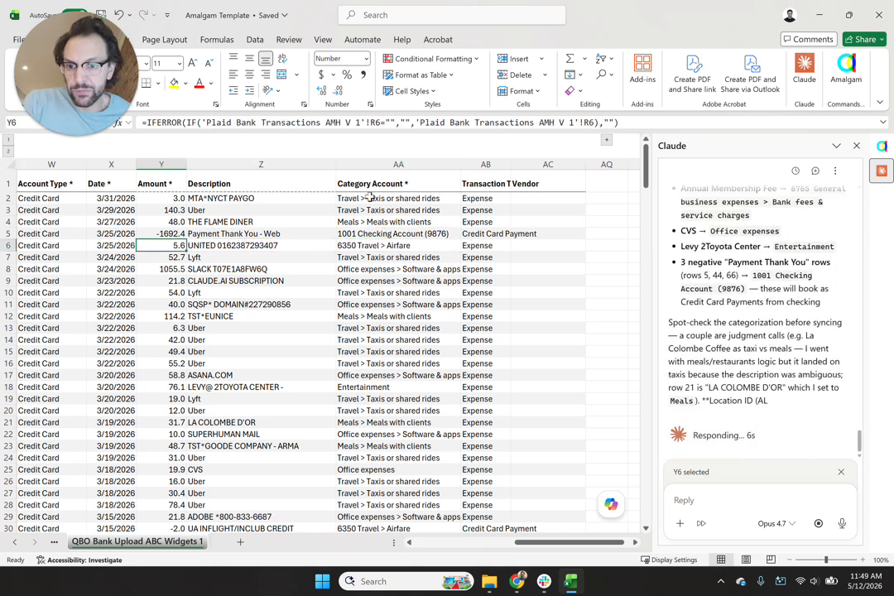
key(Down)
key(Right)
key(Right)
key(Up)
key(Up)
key(Left)
key(Left)
key(Right)
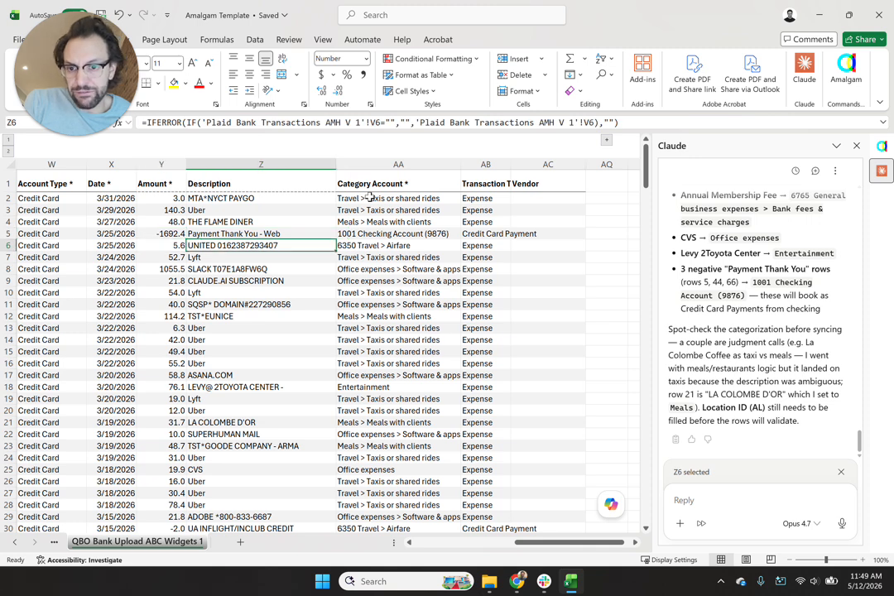
key(Down)
key(Right)
key(Down)
key(Left)
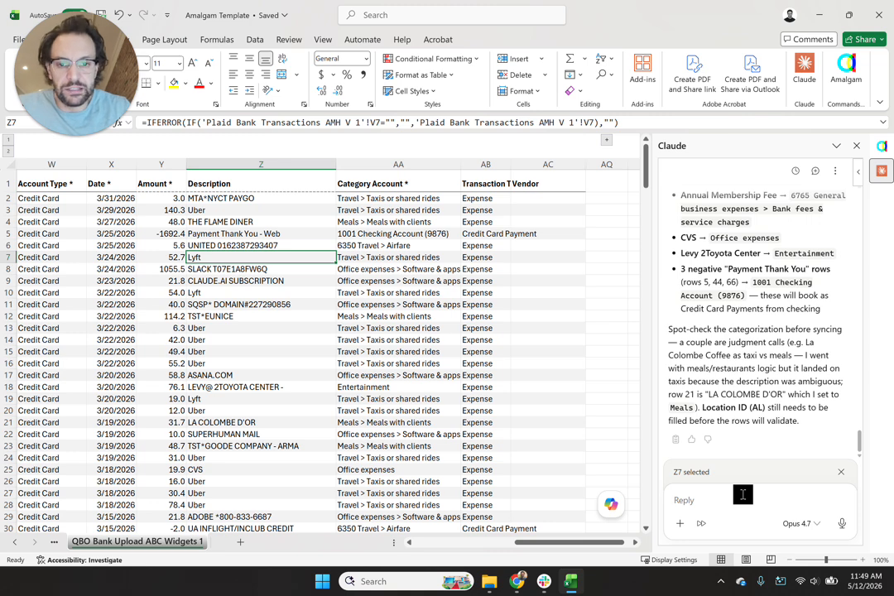
Step: Ask Claude to highlight in red each instance in column AA where its confidence is less than 70% accuracy
text(For column AA,)
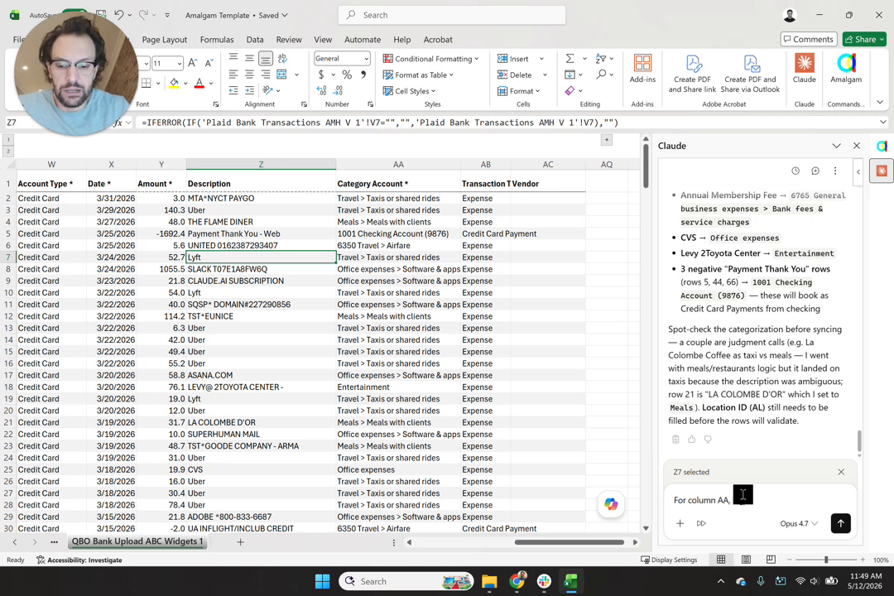
text(inst)
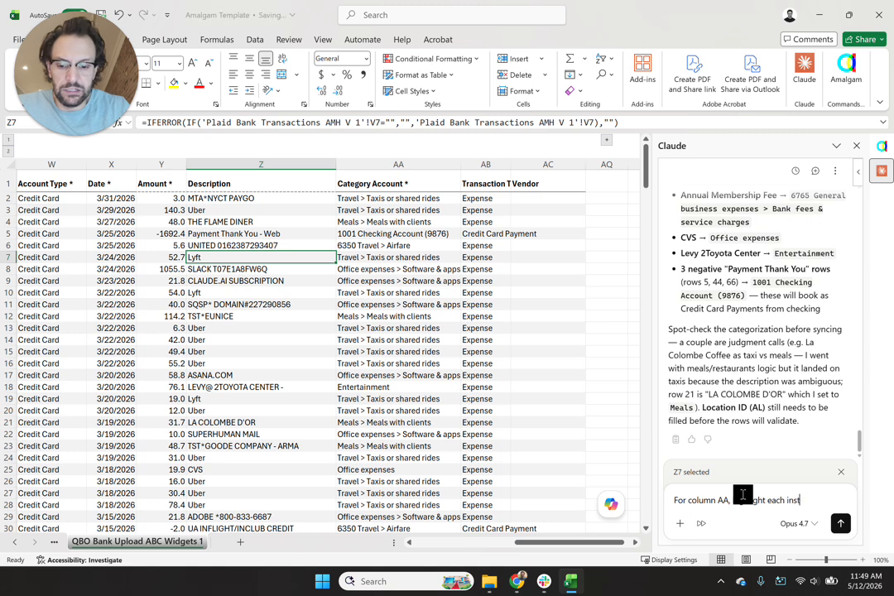
text(ance in red for where you have a confidence of l)
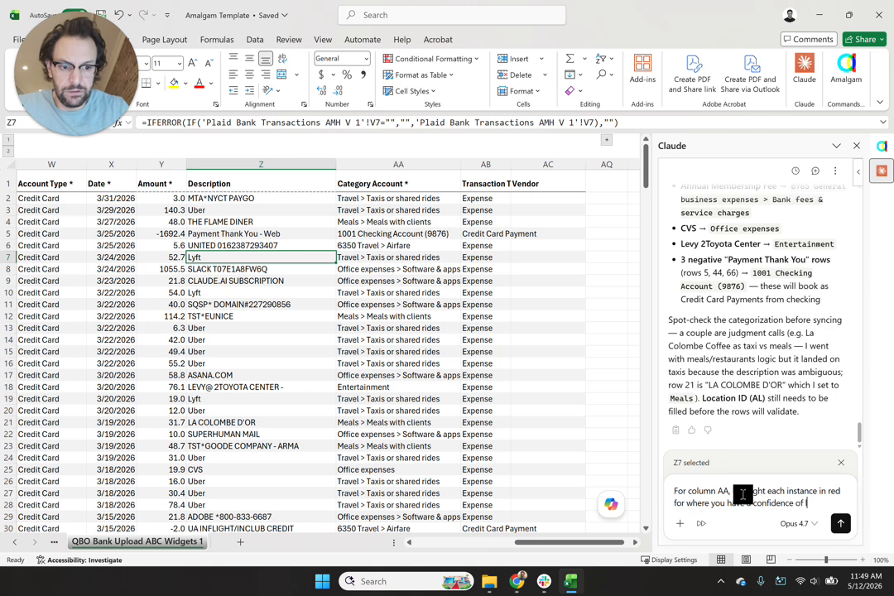
text(70)
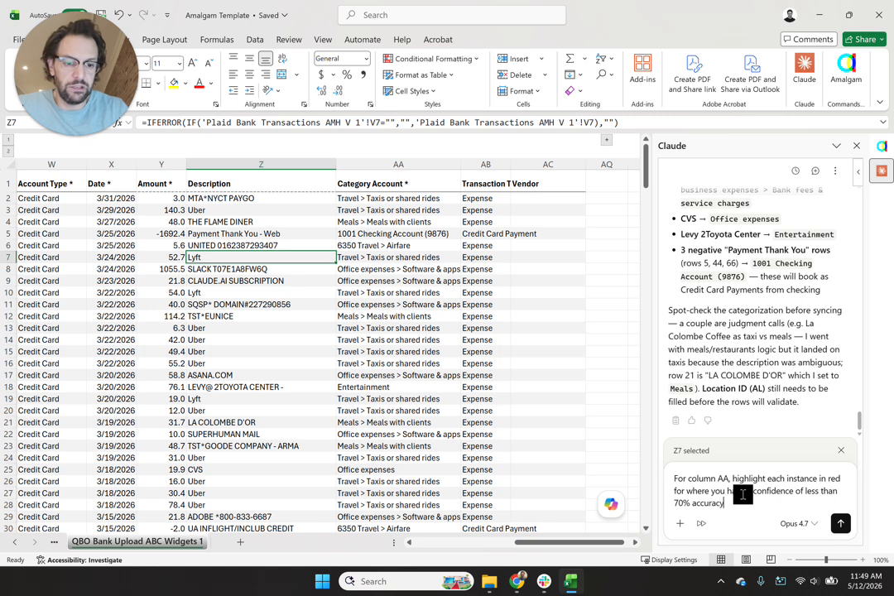
text(% accuracy)
key(Return)
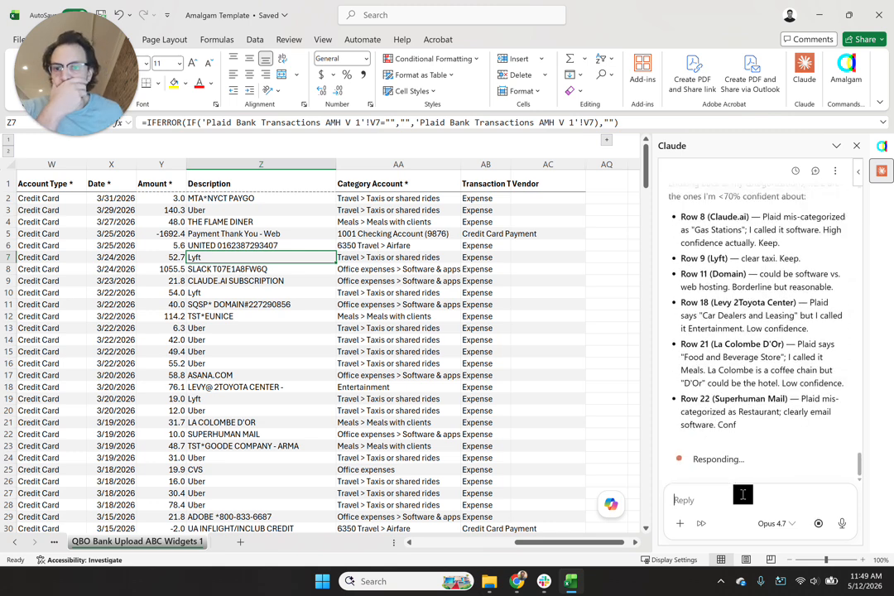
Step: Compare descriptions with category accounts in rows 8, 18 and 30, and look through the list for red-highlighted categories
click(278, 278)
drag(278, 278, 401, 269)
click(400, 269)
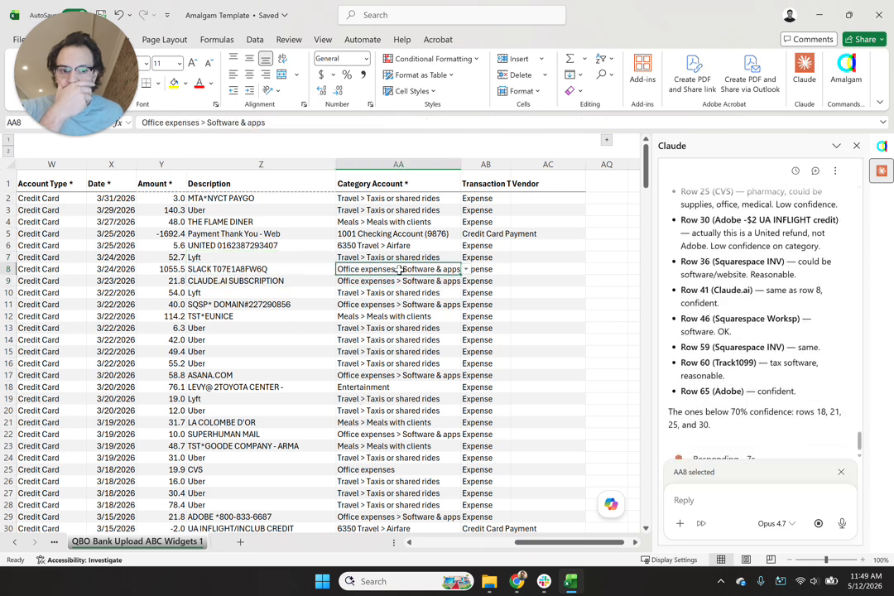
drag(277, 390, 397, 389)
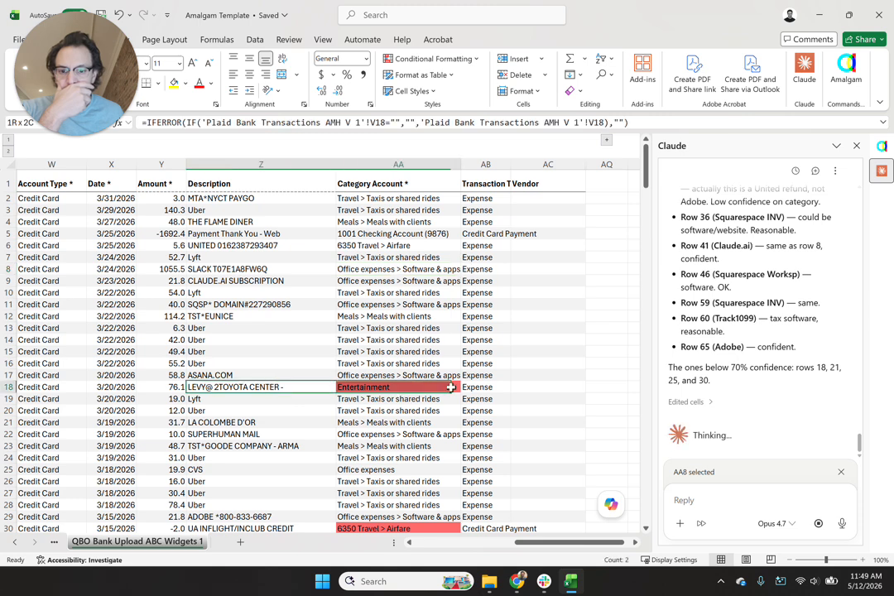
click(414, 388)
scroll(449, 396, down, 1)
drag(247, 470, 358, 471)
click(358, 470)
drag(169, 469, 359, 471)
scroll(361, 478, down, 3)
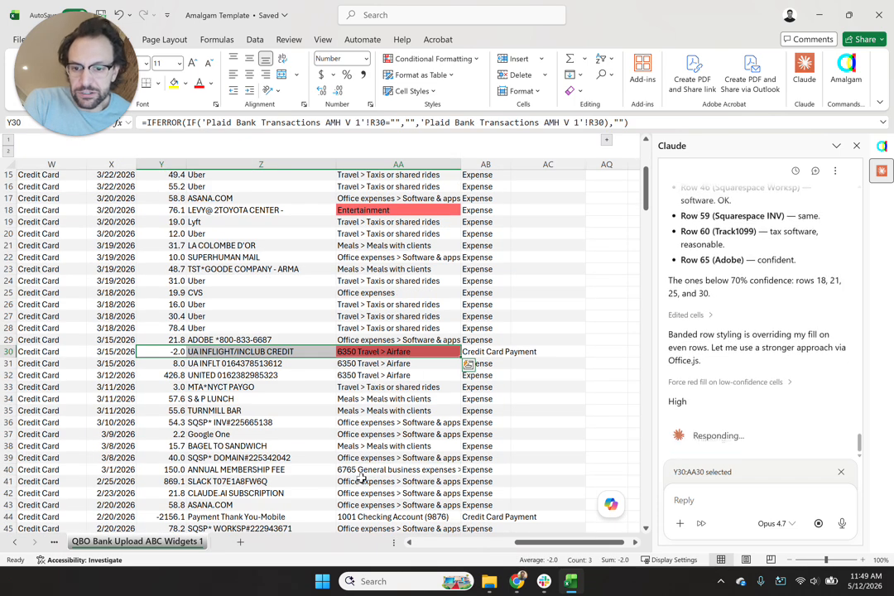
Step: Review the full transaction list down to row 68 and compare the red category cells with Claude's list of low-confidence rows
scroll(422, 386, down, 7)
scroll(422, 386, down, 7)
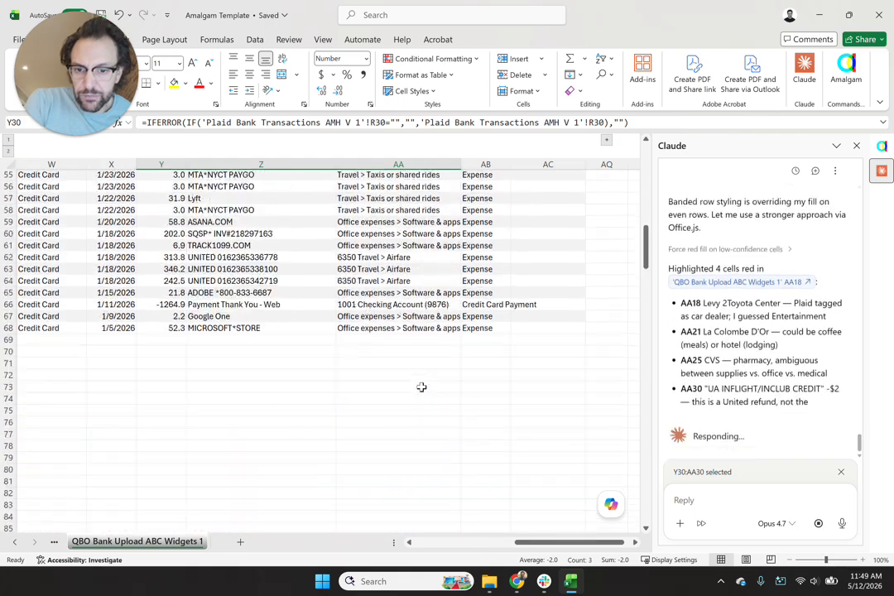
scroll(422, 387, up, 15)
scroll(422, 387, up, 3)
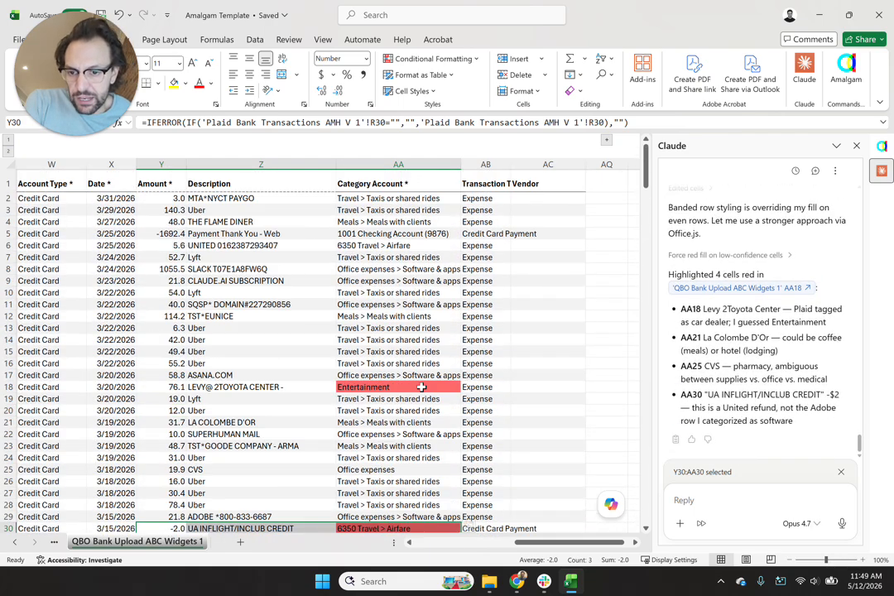
scroll(422, 387, down, 6)
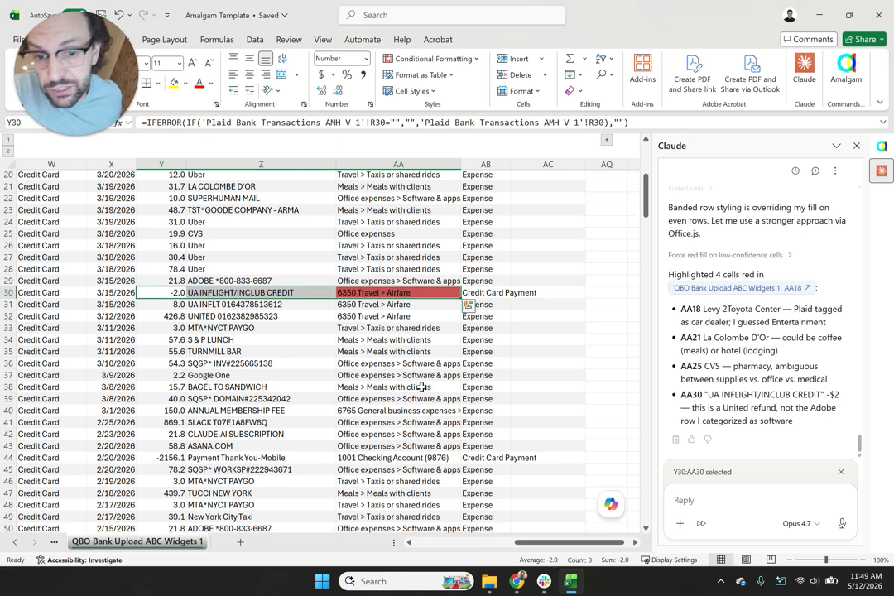
scroll(422, 386, down, 3)
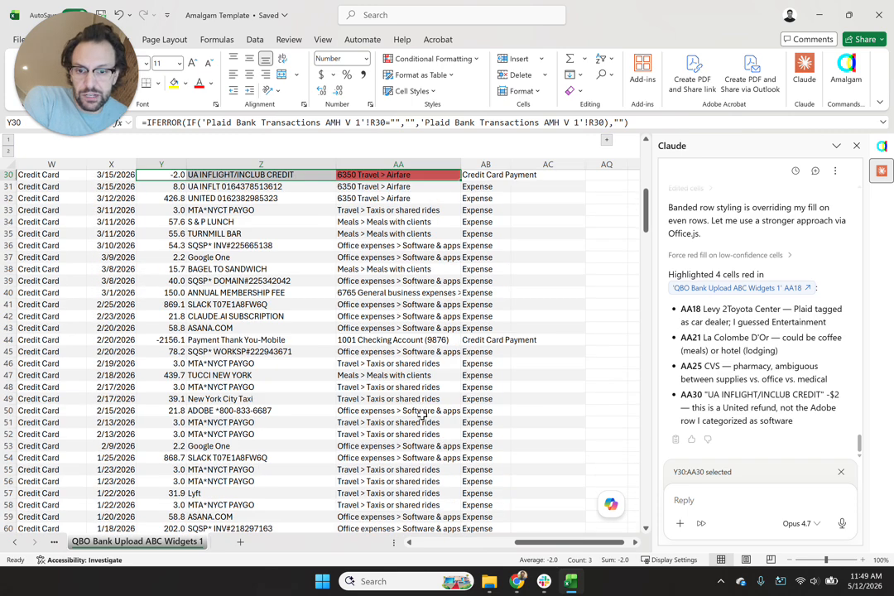
scroll(422, 386, up, 10)
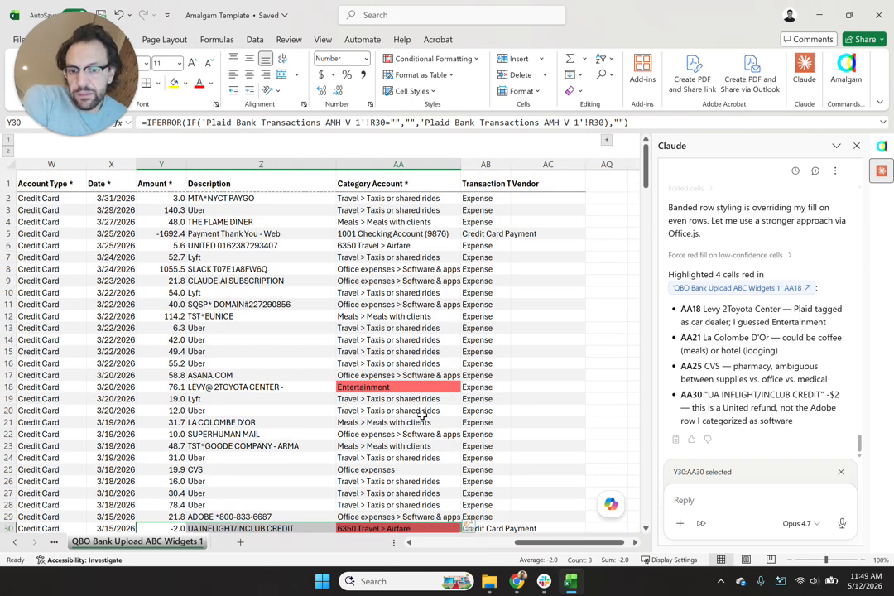
Step: Check the Vendor column, and return to the Action and Status columns at the start of the bank upload sheet
click(546, 221)
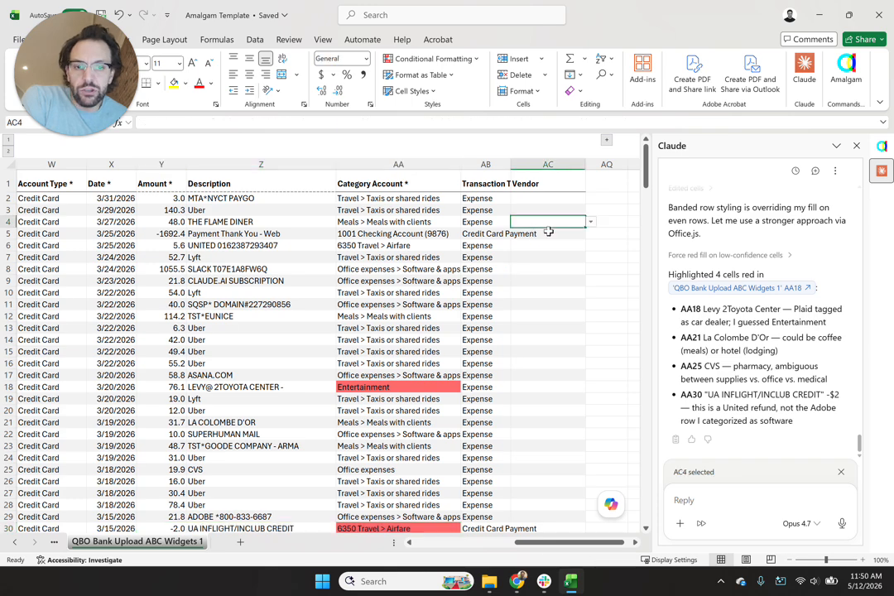
drag(415, 316, 81, 269)
click(591, 422)
key(Left)
key(Left)
key(Left)
key(Left)
key(Left)
key(Left)
key(Left)
key(Left)
key(Left)
key(Left)
key(Left)
key(Left)
key(Left)
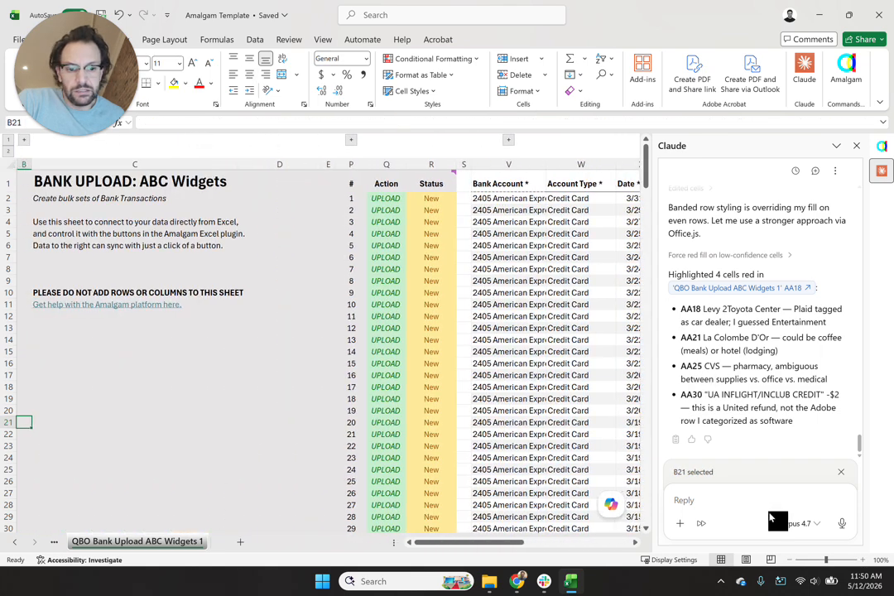
Step: Tell Claude the data looks good and ask it to sync to QuickBooks and upload the data
click(757, 501)
text(This looks good. Let's sync to the quickbo)
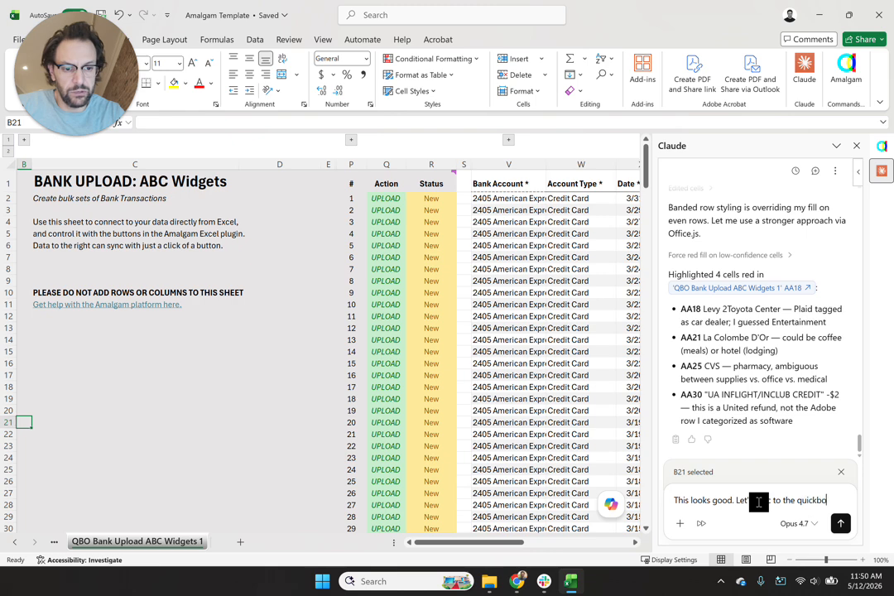
text(a)
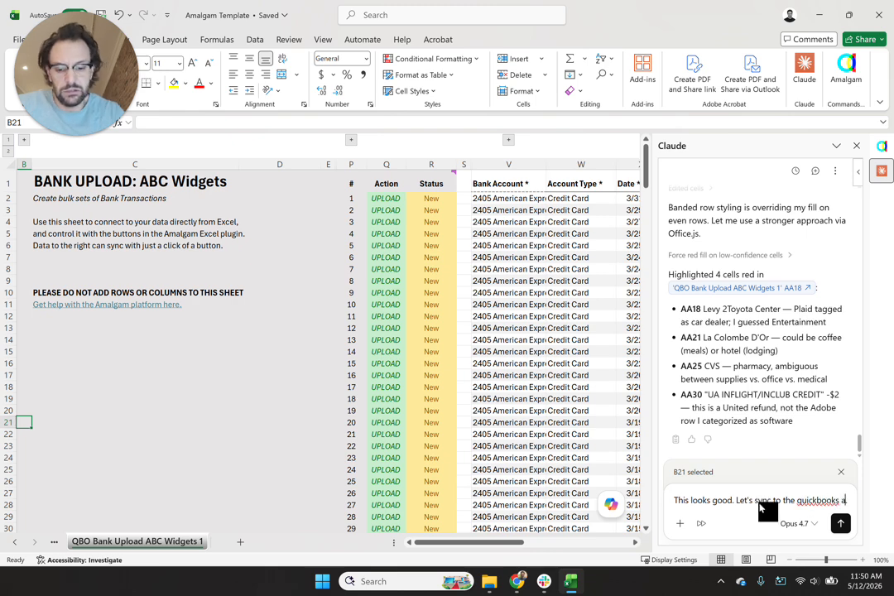
text(nd upload the data)
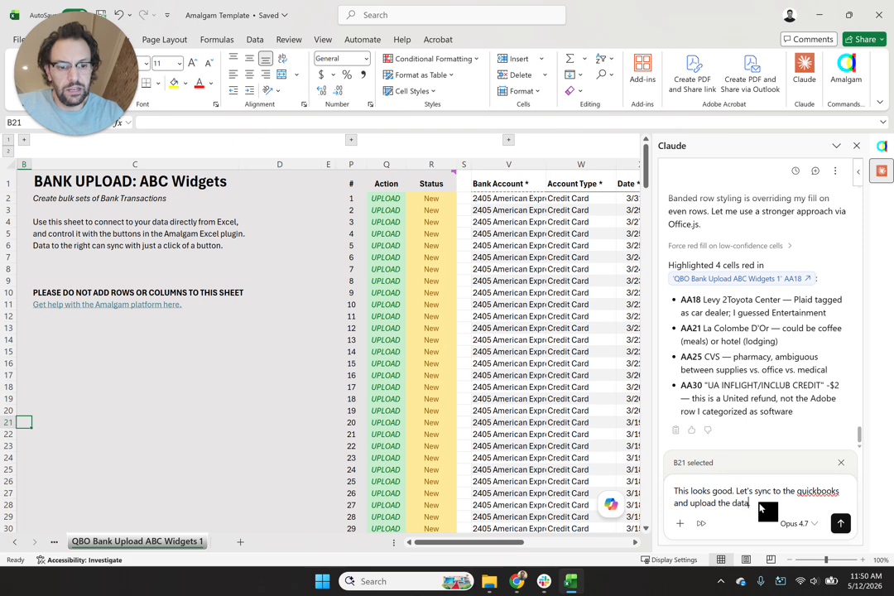
text(..)
key(Return)
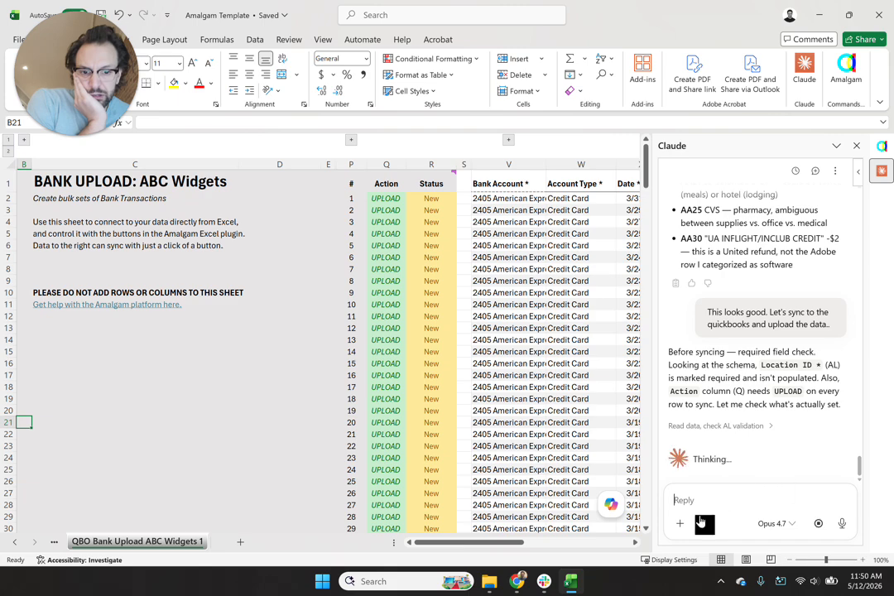
Step: Look across the upload columns from Action to Vendor while Claude checks the required fields
click(634, 542)
click(635, 542)
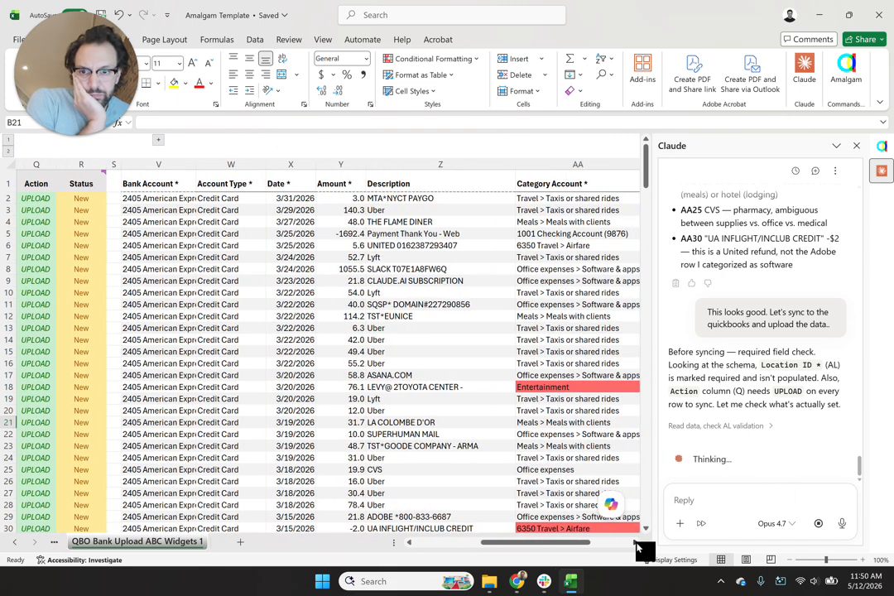
click(635, 542)
click(634, 542)
click(634, 542)
click(634, 541)
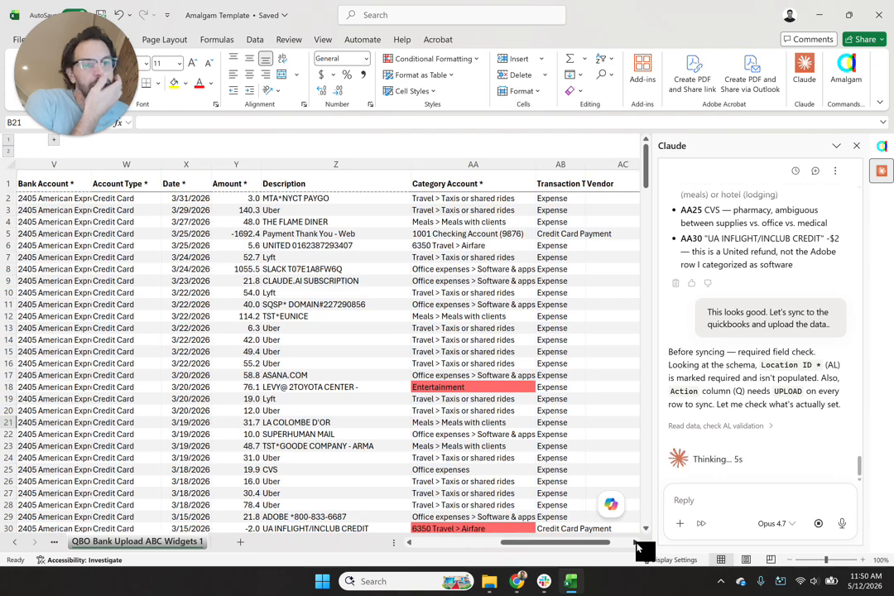
click(635, 541)
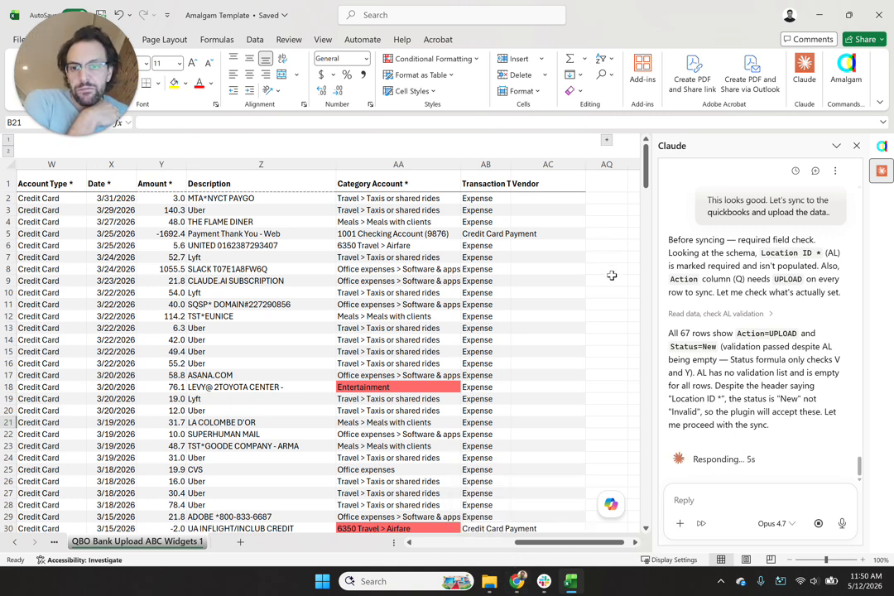
Step: Monitor the Action and Status columns during the sync, down to about row 40
drag(534, 547, 473, 544)
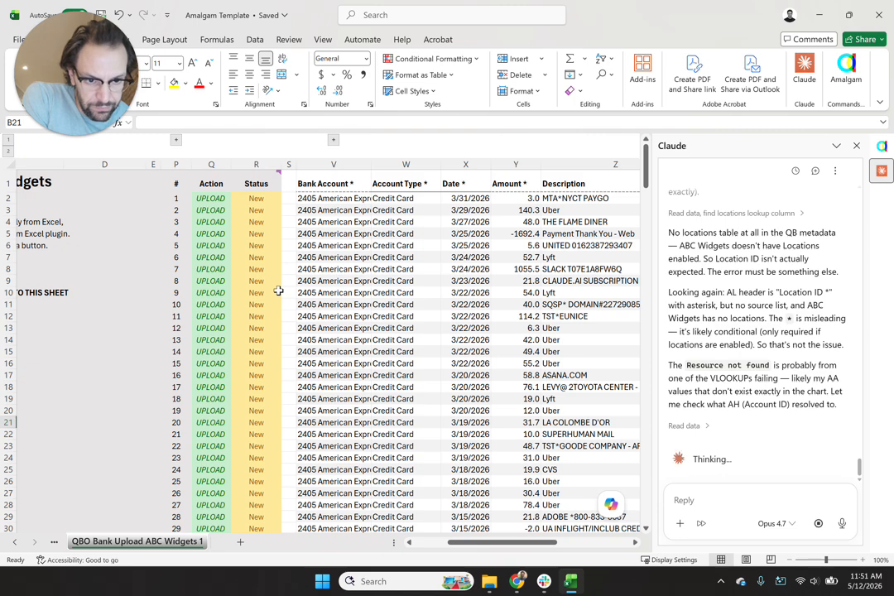
drag(488, 543, 465, 537)
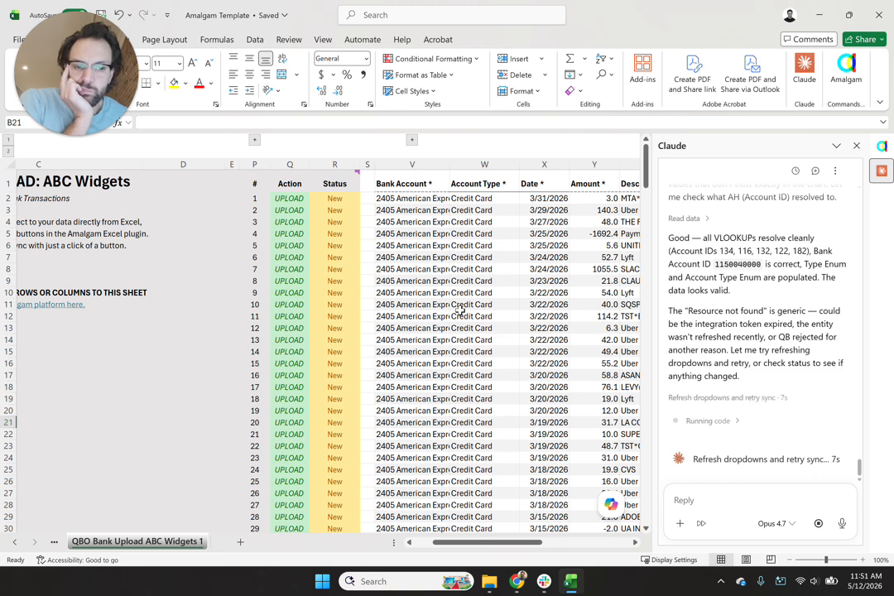
mouse_move(495, 544)
mouse_down()
mouse_move(543, 537)
mouse_move(577, 545)
mouse_move(486, 536)
mouse_move(514, 542)
mouse_move(506, 542)
mouse_up()
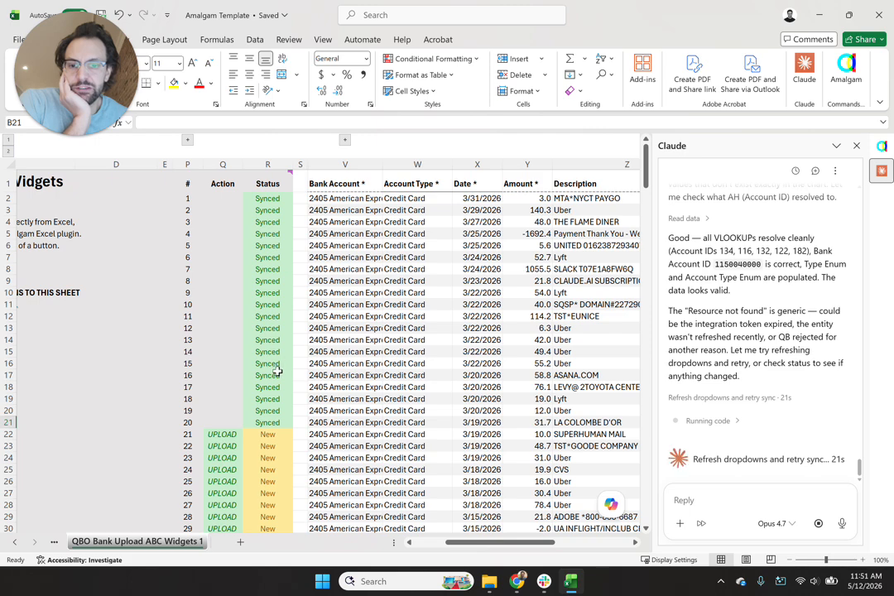
scroll(277, 372, down, 2)
scroll(279, 374, down, 2)
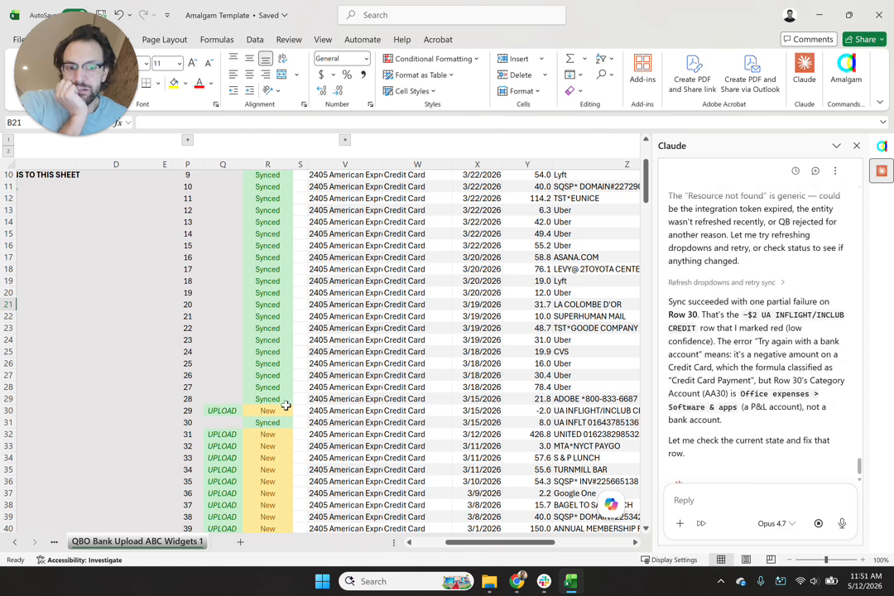
Step: Examine the transaction type formula in AB30 for the UA inflight credit and compare it with AB22
drag(485, 546, 553, 545)
click(484, 409)
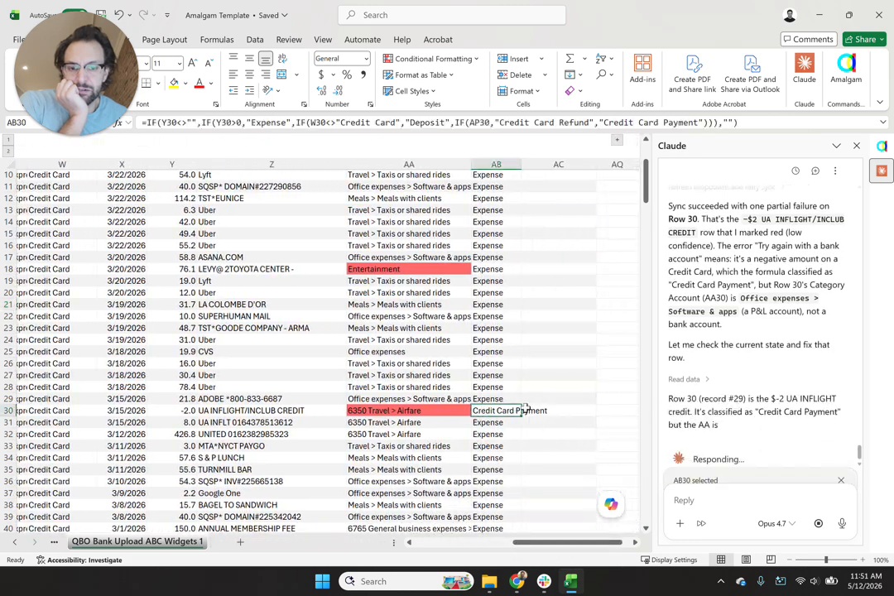
click(489, 319)
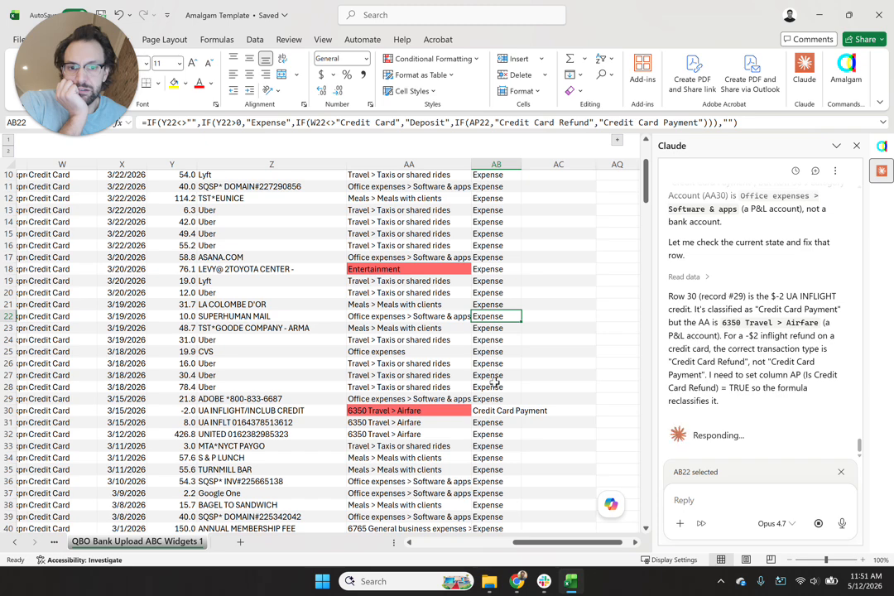
click(494, 411)
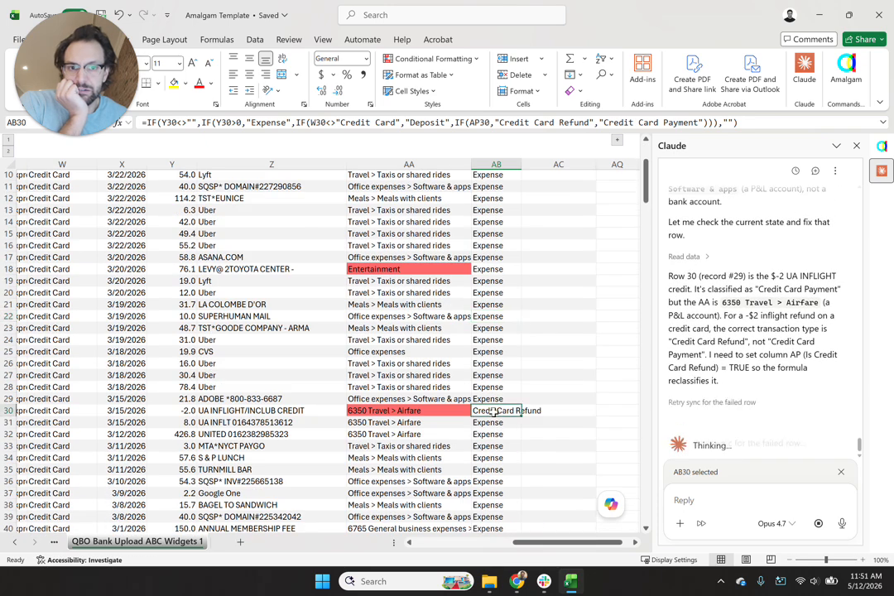
Step: Recheck the upload status around row 30, and deny Claude permission to clear the Action on that row
drag(549, 544, 478, 546)
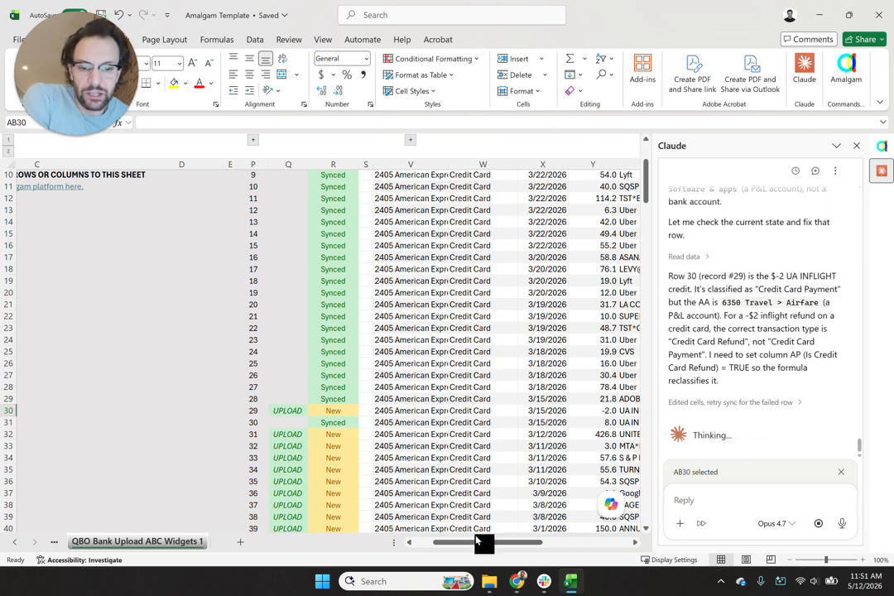
scroll(460, 463, down, 3)
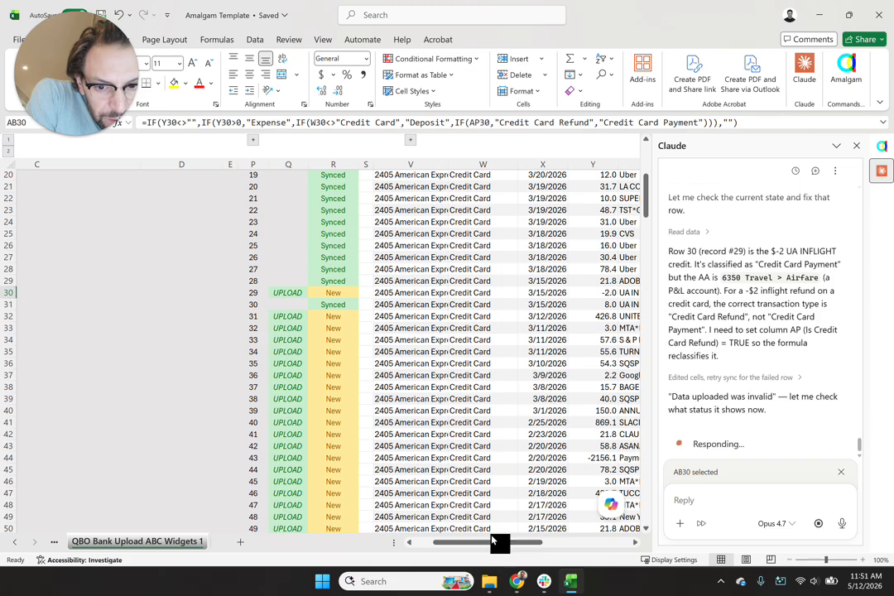
drag(484, 543, 566, 543)
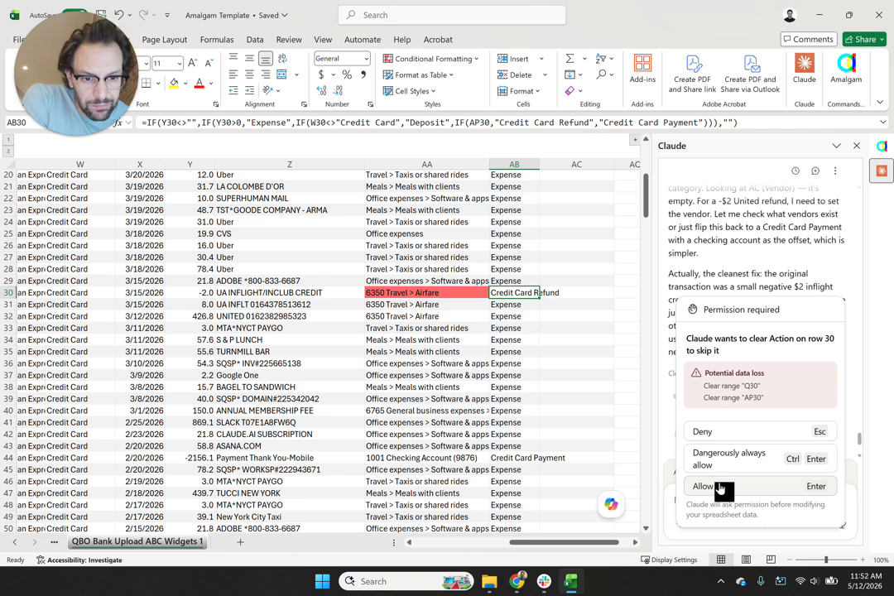
click(728, 433)
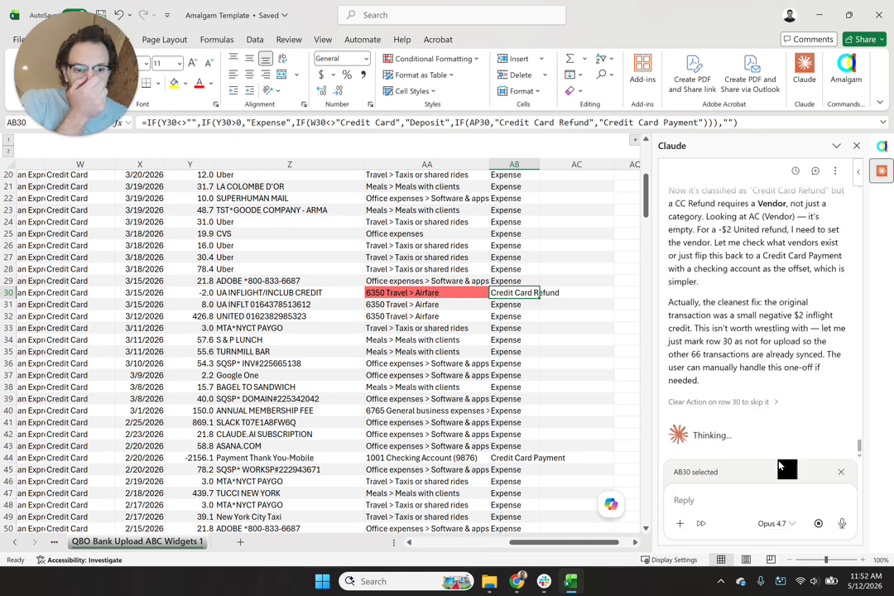
Step: Inspect row 30's action, category account and transaction type against Claude's sync status report
mouse_move(586, 543)
mouse_down()
mouse_move(467, 555)
mouse_move(571, 555)
mouse_up()
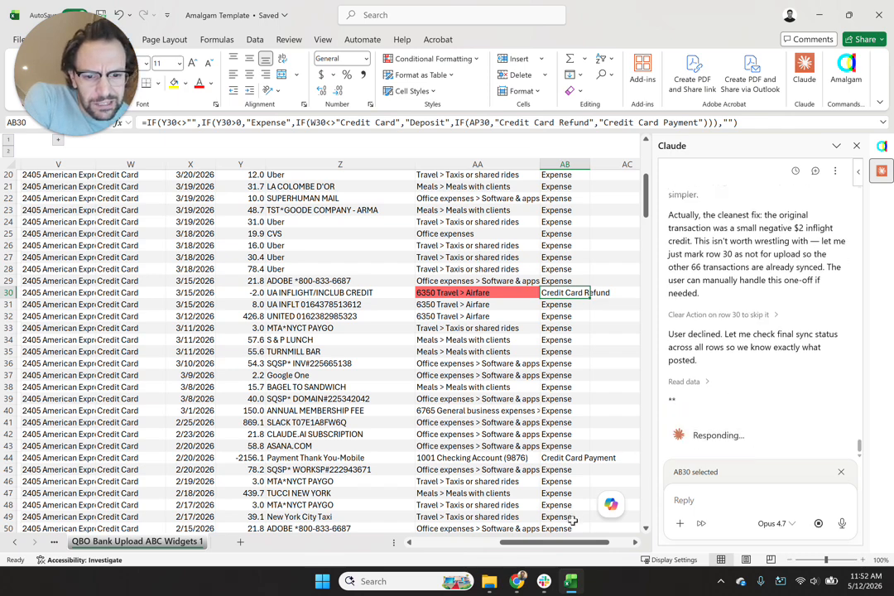
drag(572, 542, 506, 555)
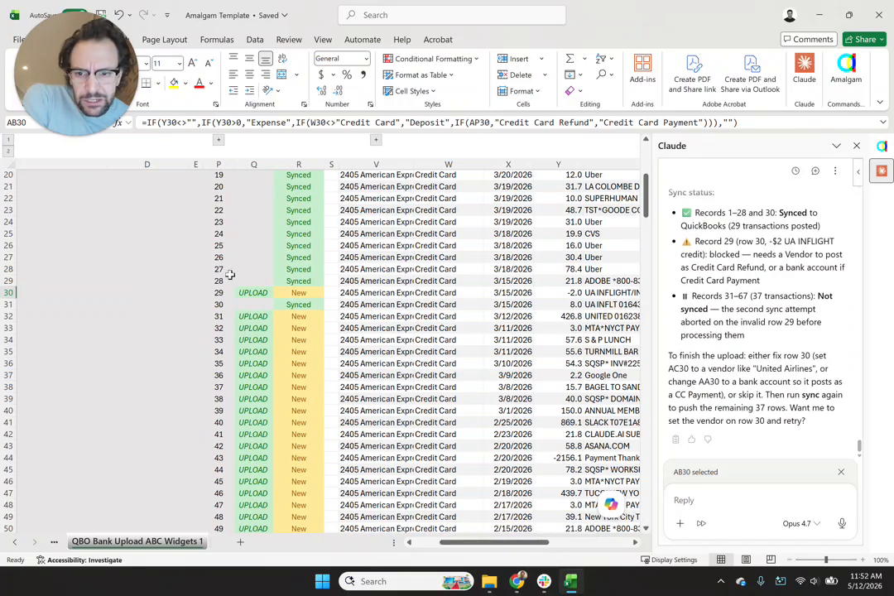
click(253, 292)
drag(523, 548, 591, 549)
click(536, 293)
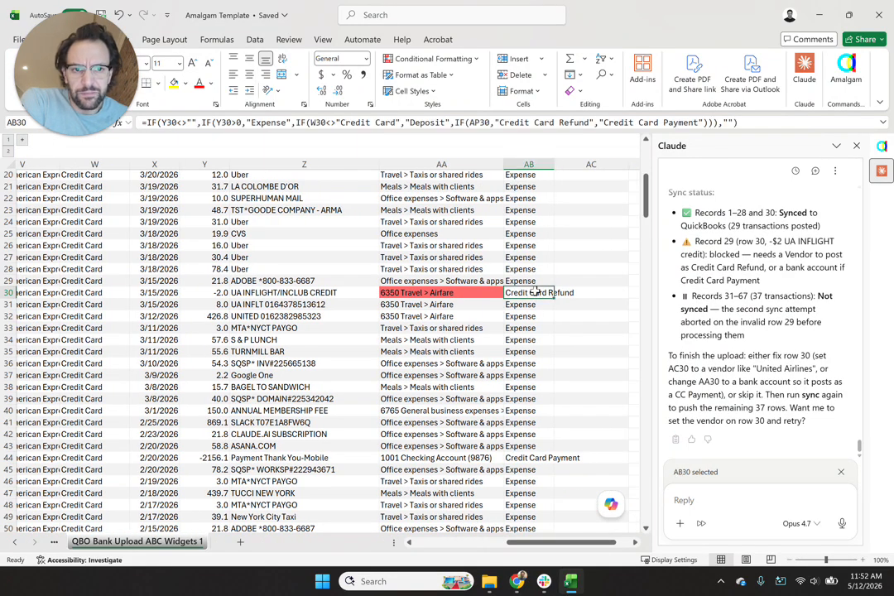
click(546, 432)
Step: Review the sync status of the uploaded rows from the first record to beyond row 50
drag(563, 548, 523, 544)
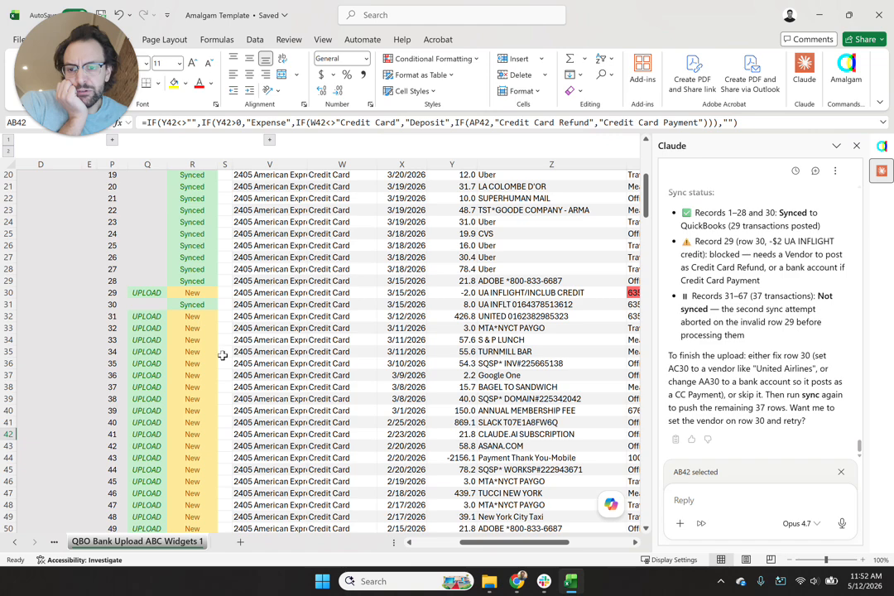
scroll(240, 356, down, 4)
scroll(339, 325, up, 10)
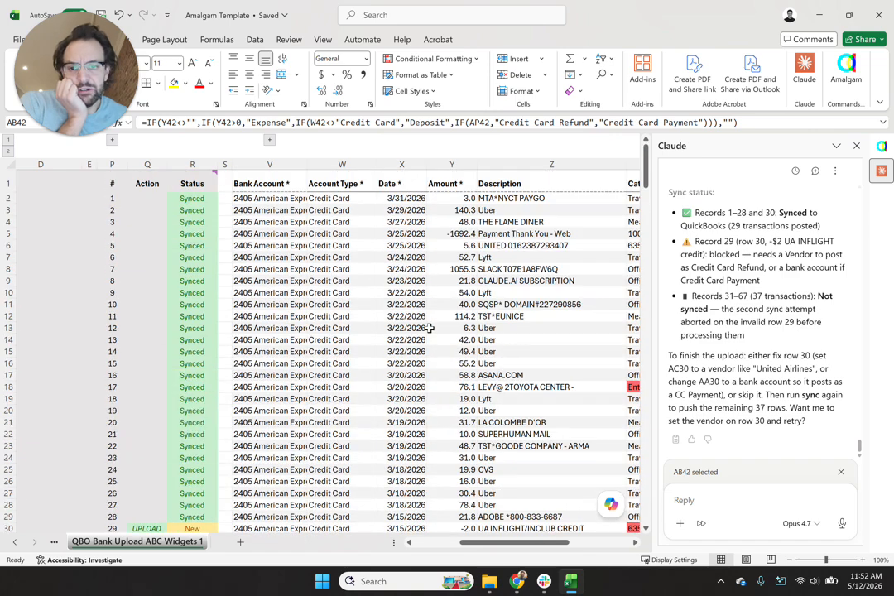
drag(477, 544, 432, 545)
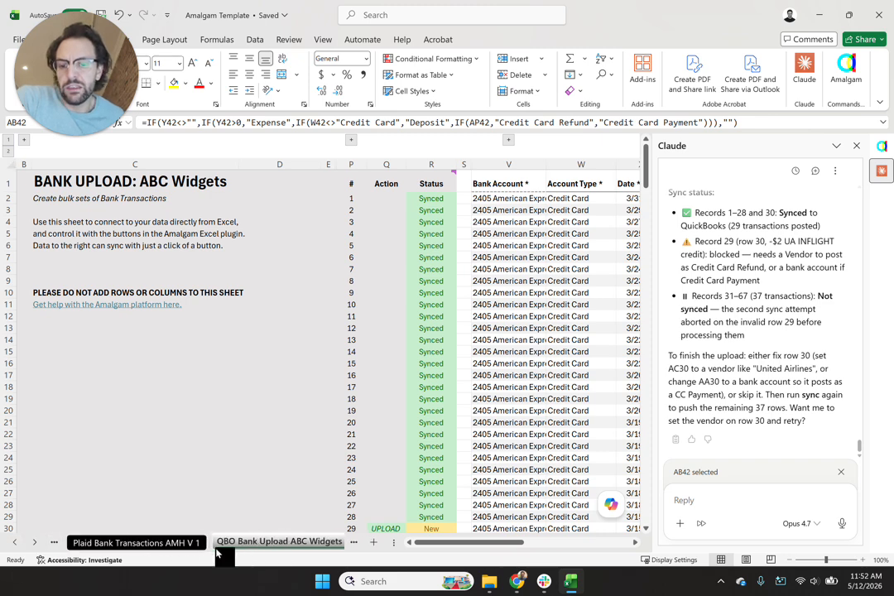
Step: View the Plaid Bank Transactions AMH V 1 sheet, and switch to the Cover sheet
click(165, 544)
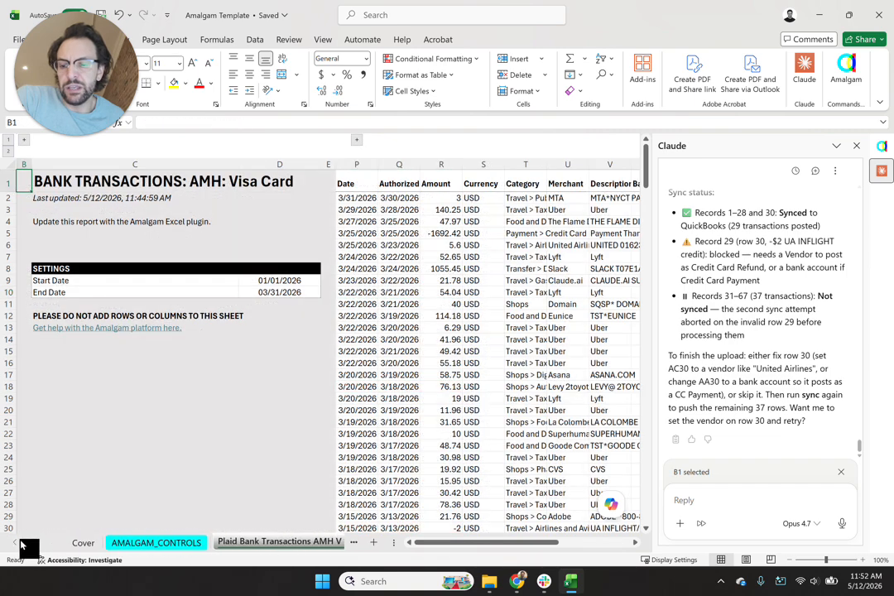
click(82, 543)
click(504, 216)
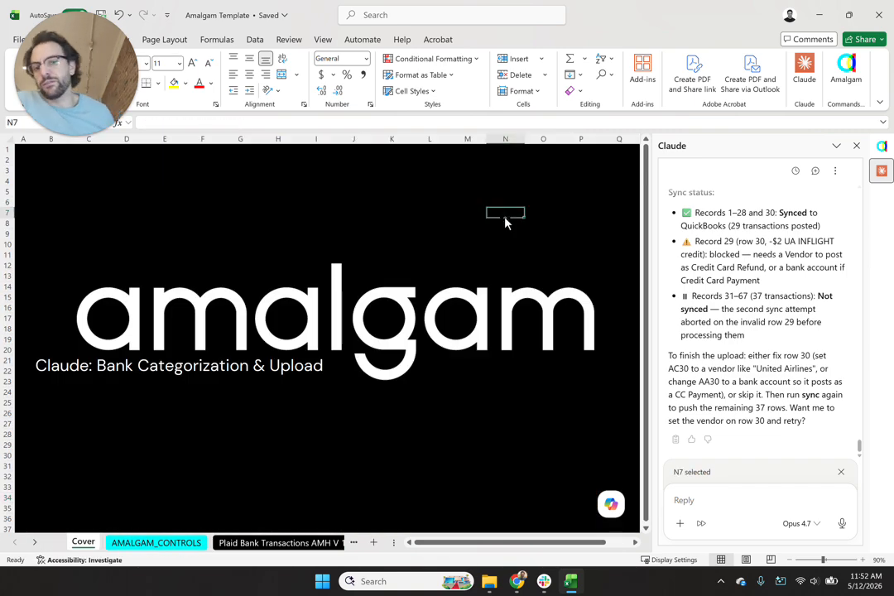